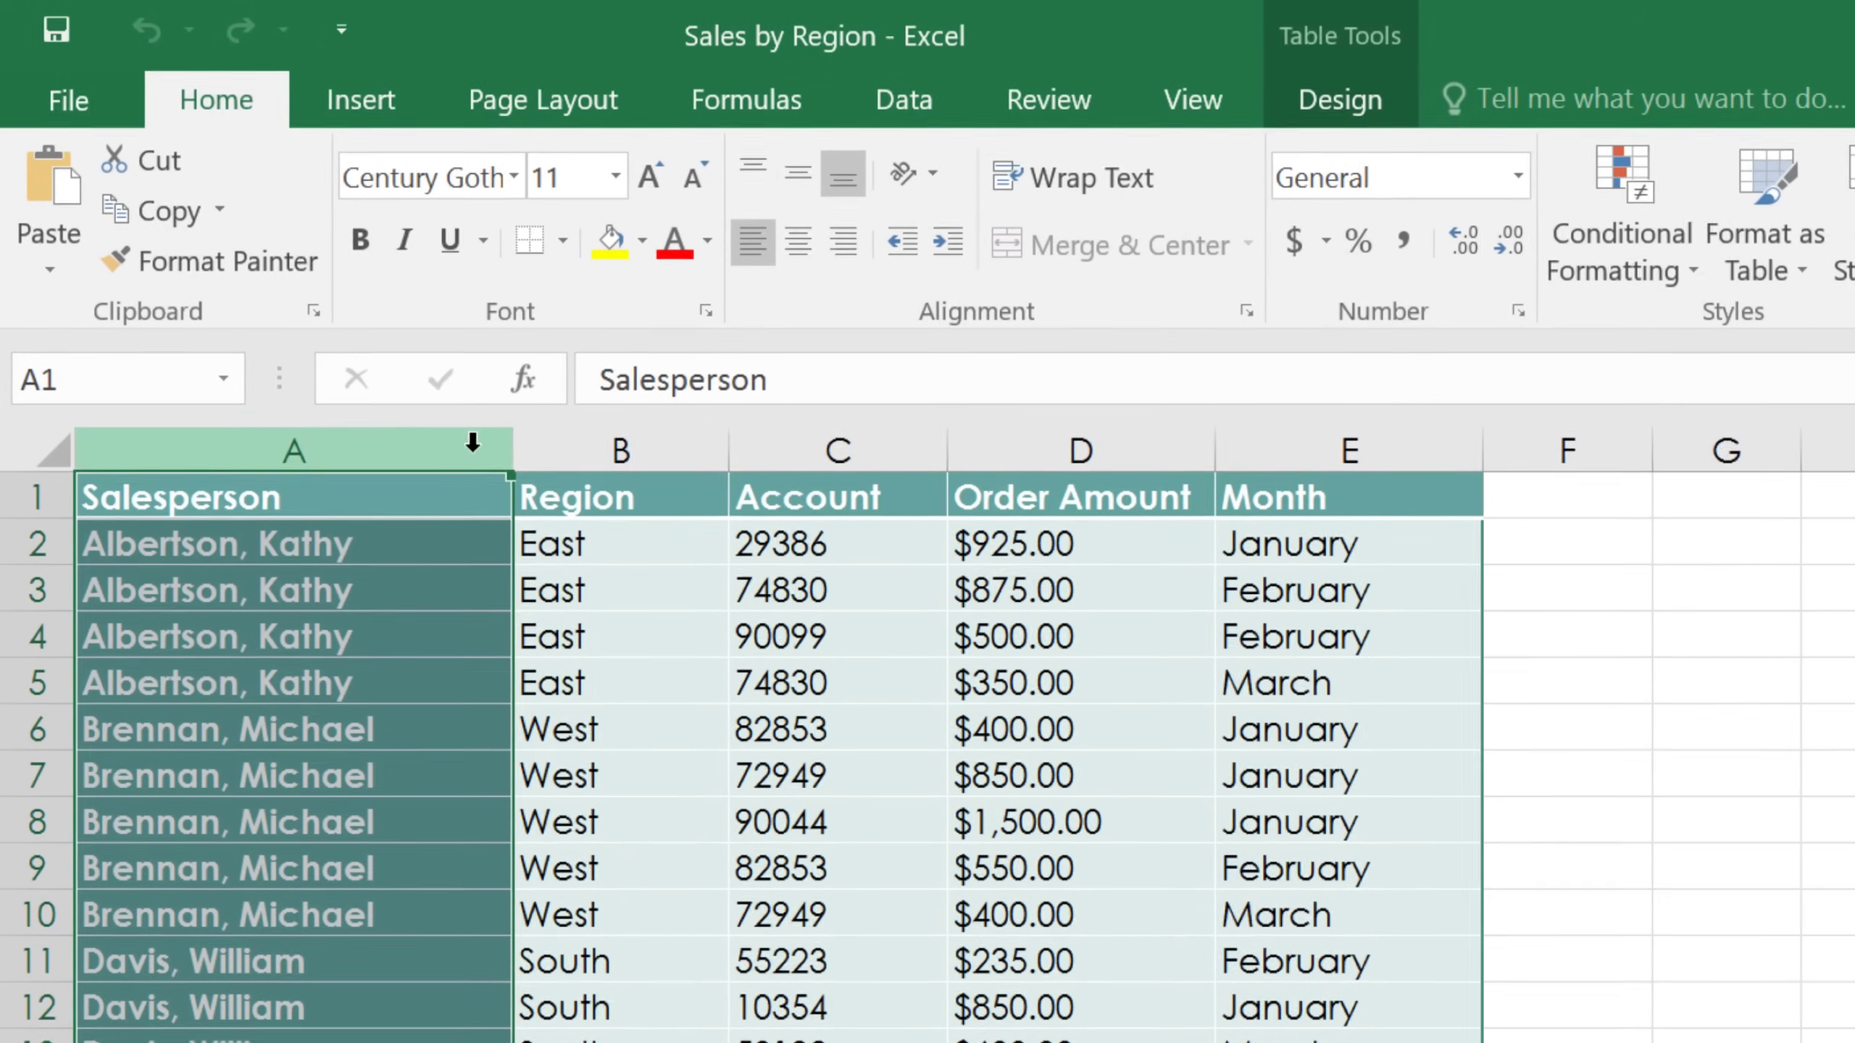
Step: Review the Region, Account, Order Amount and Month columns, then select cell C4 in the table
{"action": "left_click", "coordinate": [577, 433]}
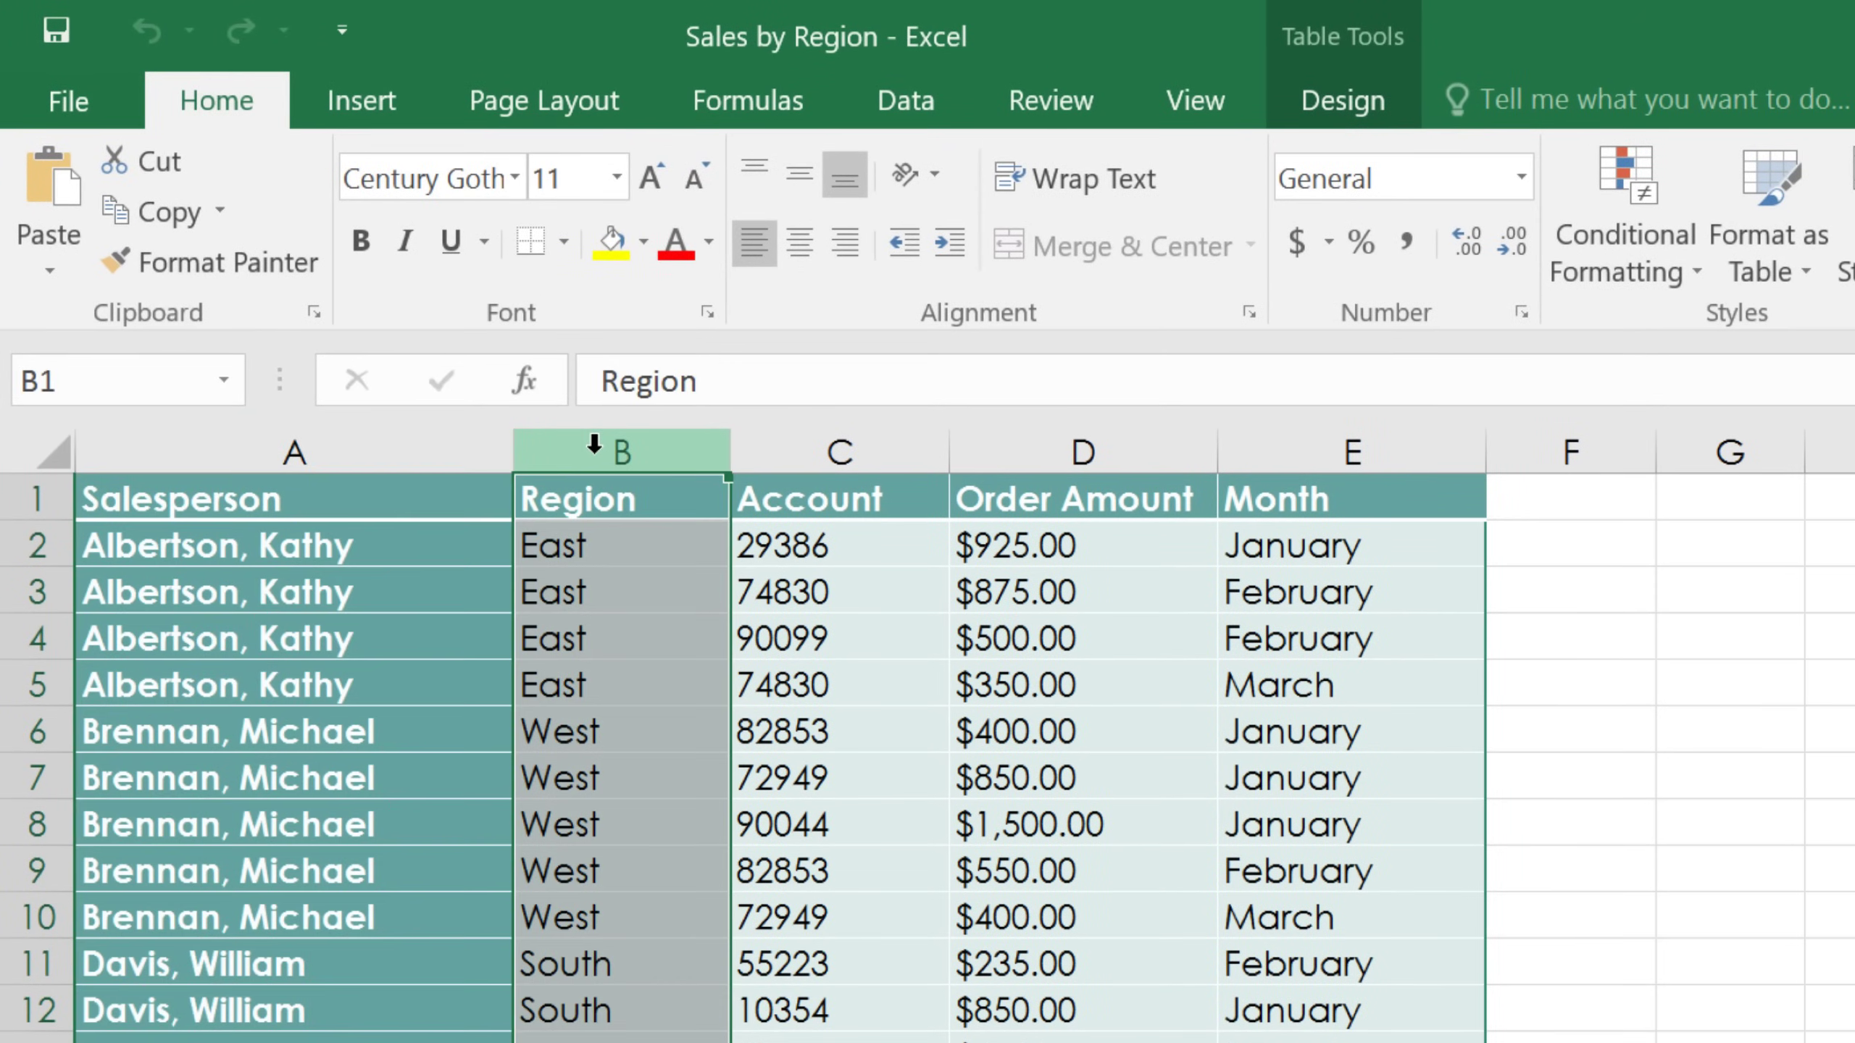
{"action": "left_click", "coordinate": [787, 449]}
{"action": "left_click", "coordinate": [1006, 444]}
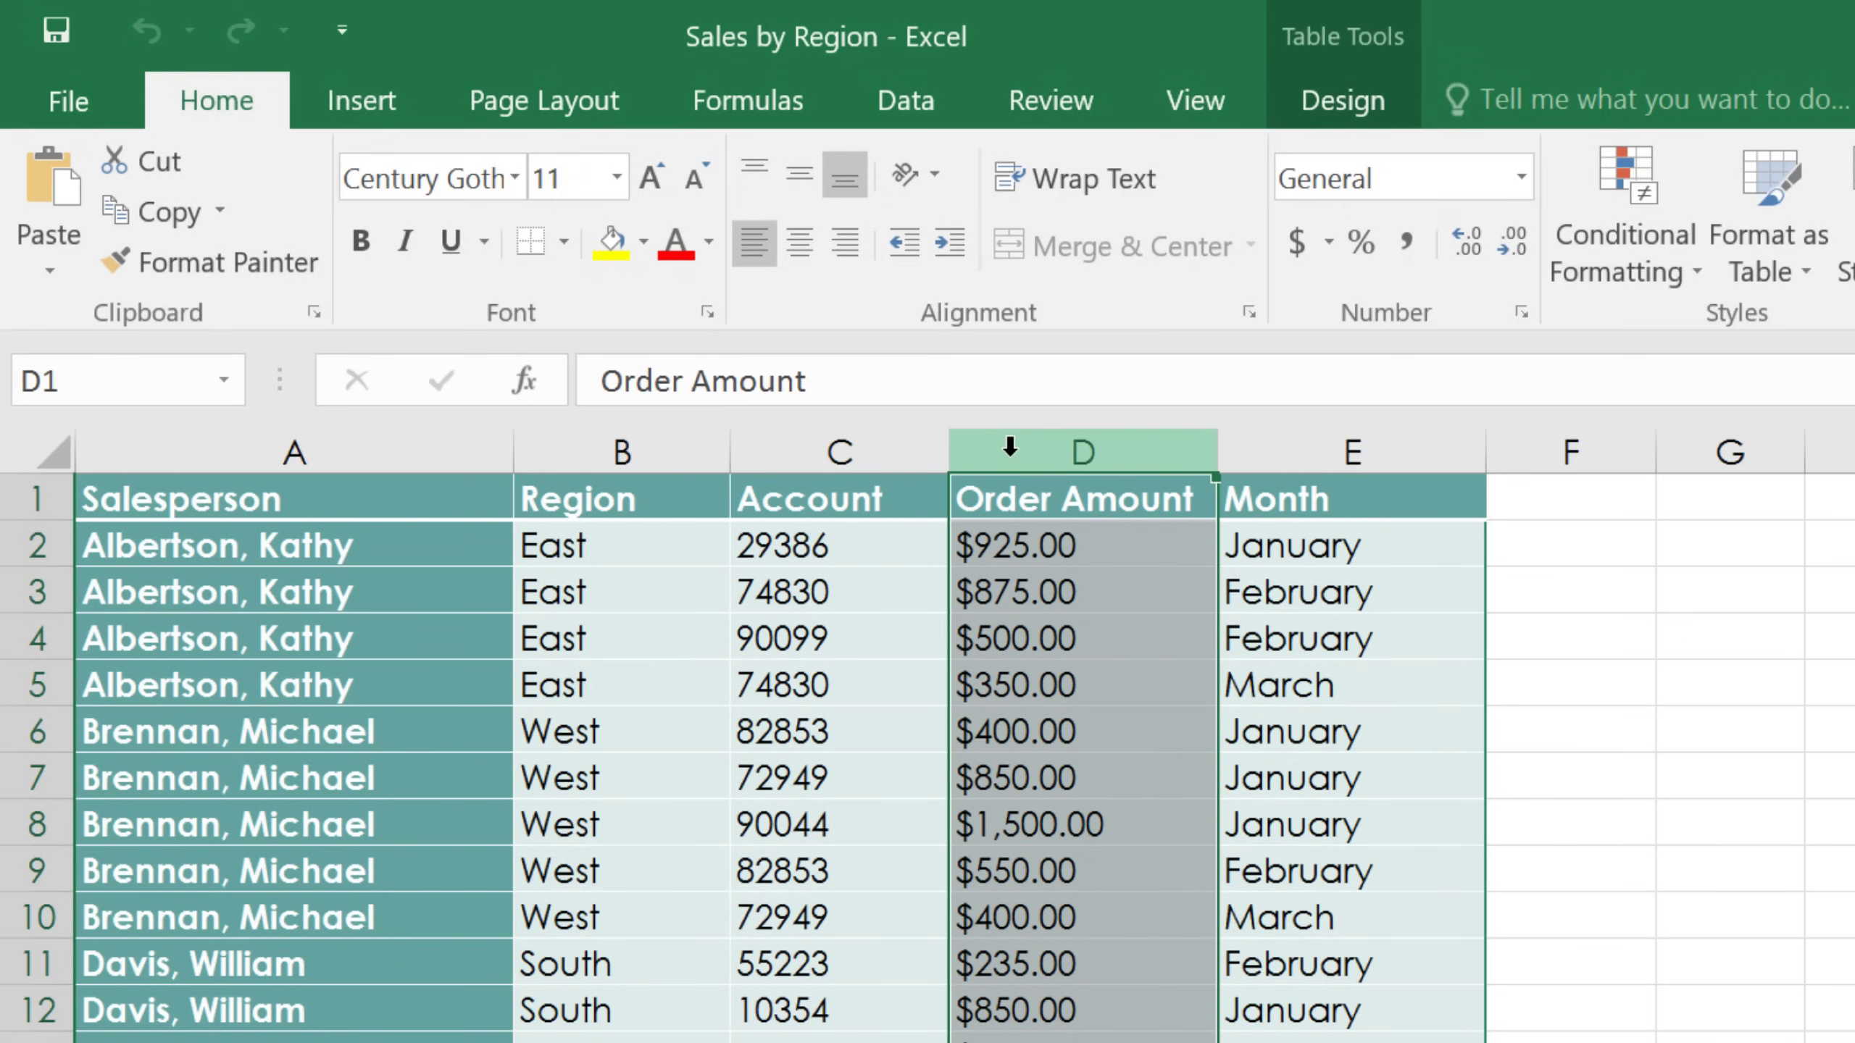
{"action": "left_click", "coordinate": [1268, 449]}
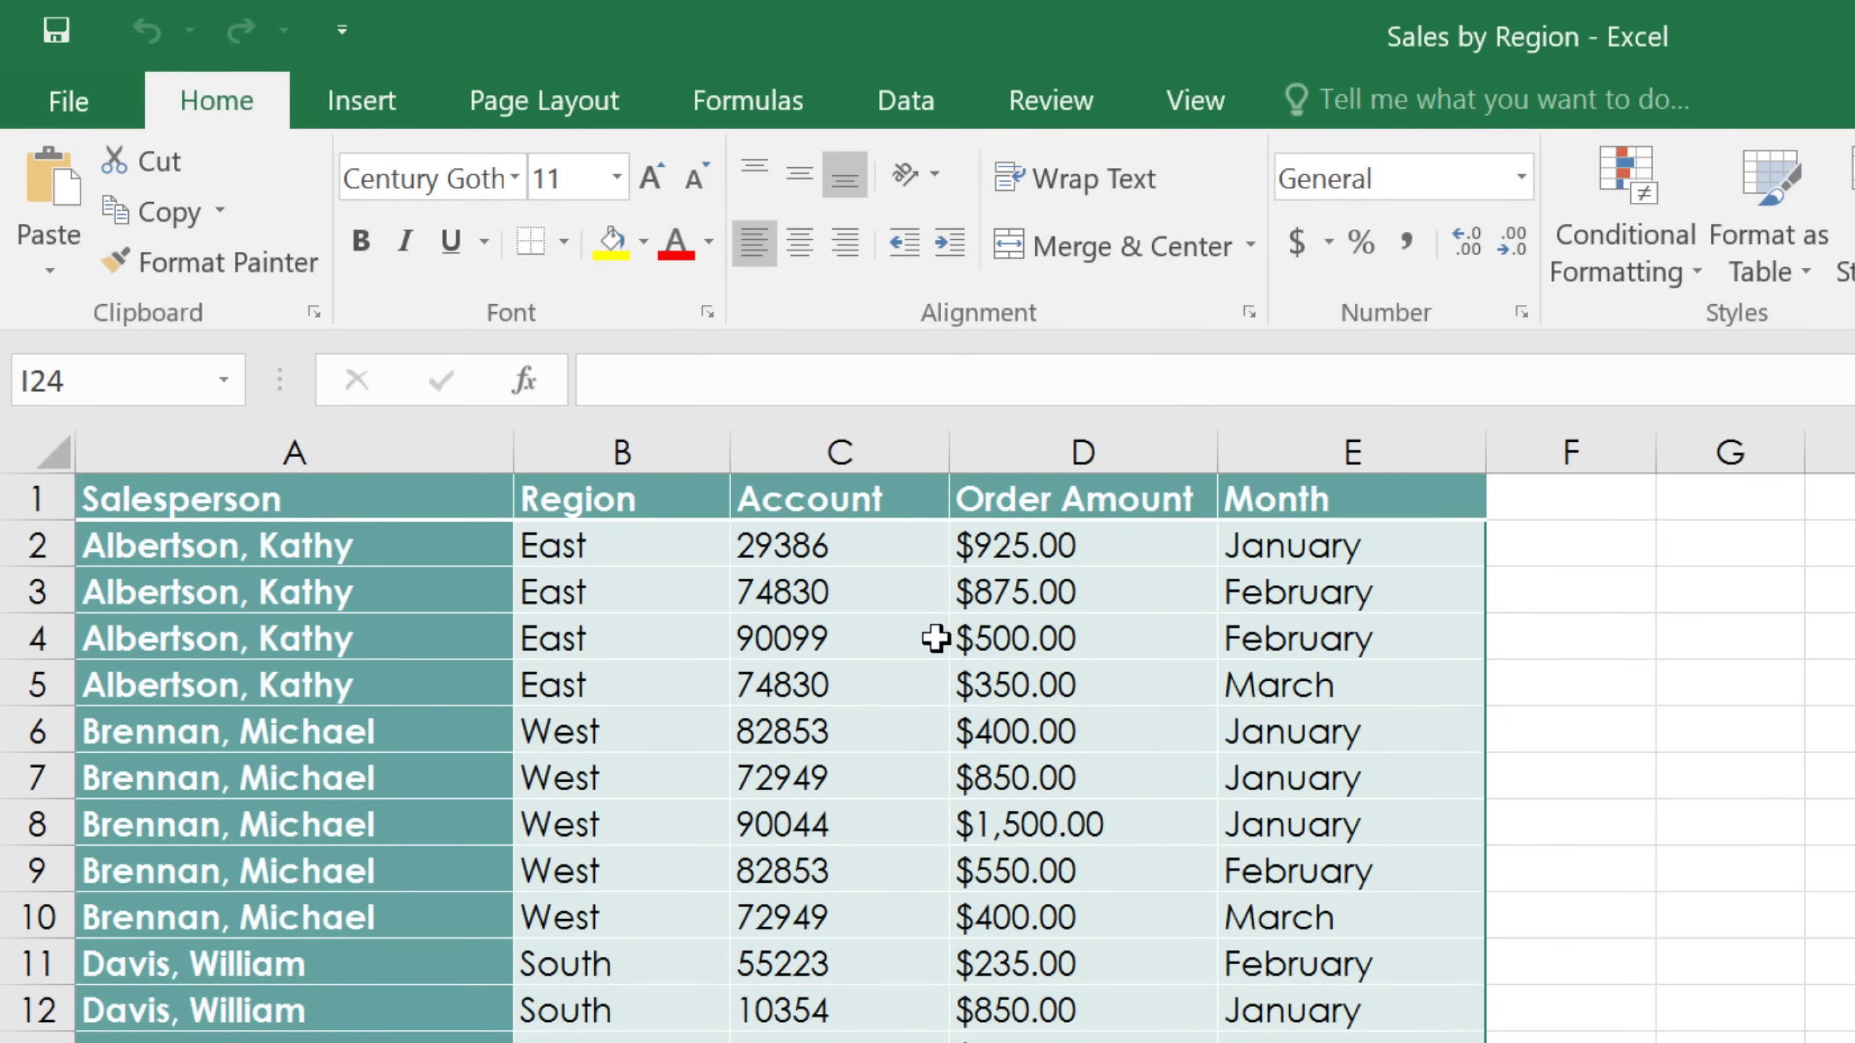
{"action": "left_click", "coordinate": [892, 639]}
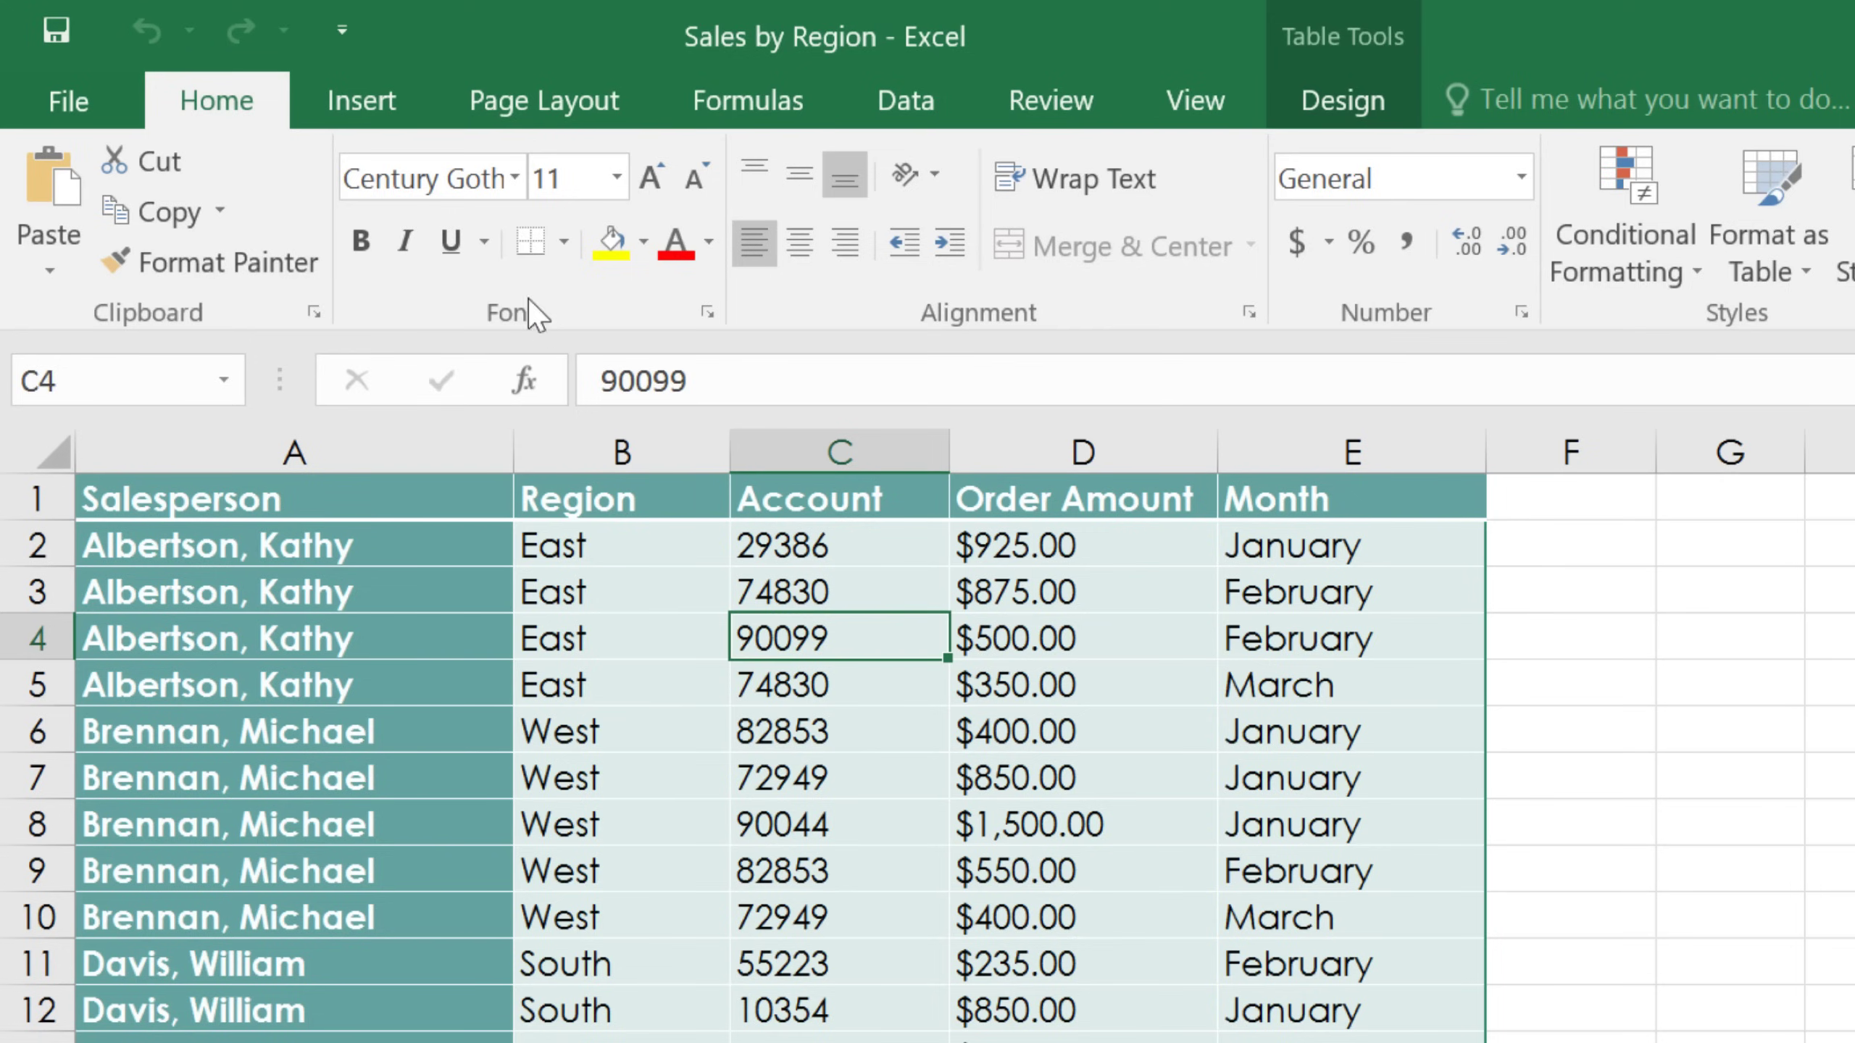
Step: Insert a PivotTable from Table1 onto a new worksheet
{"action": "left_click", "coordinate": [394, 110]}
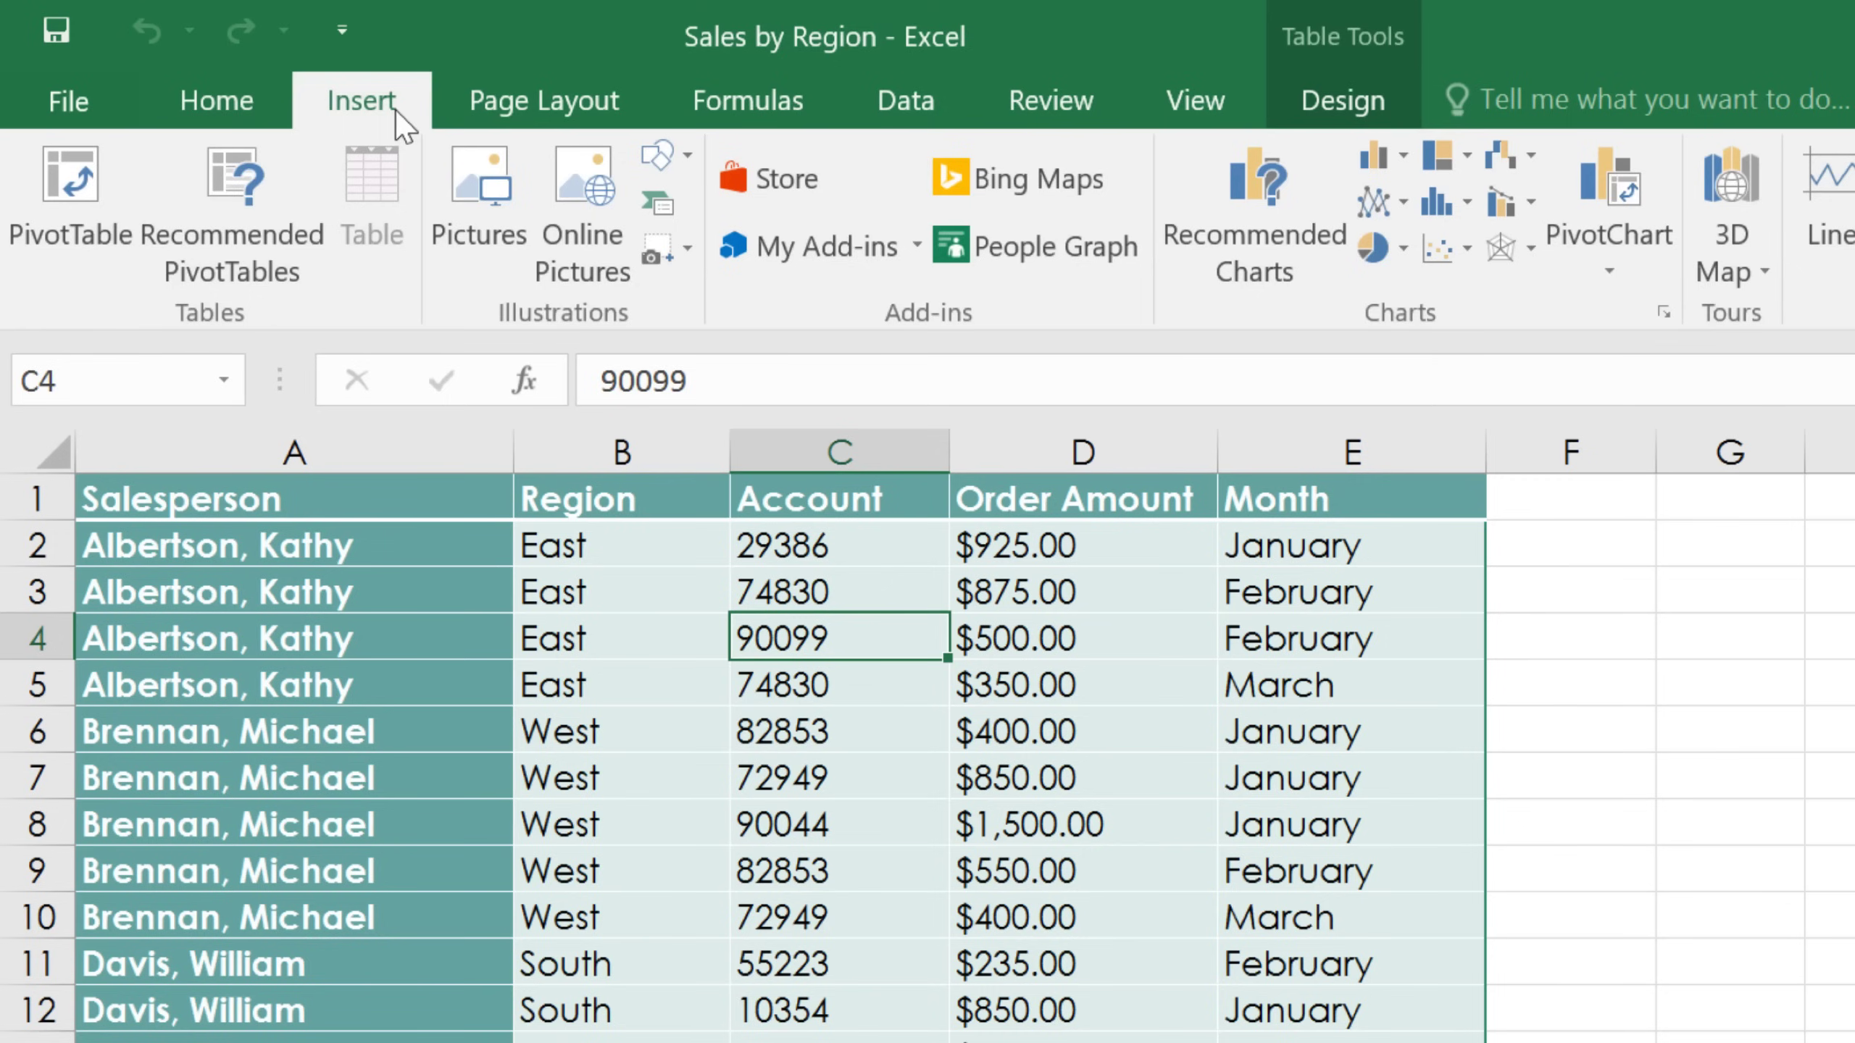
{"action": "left_click", "coordinate": [122, 177]}
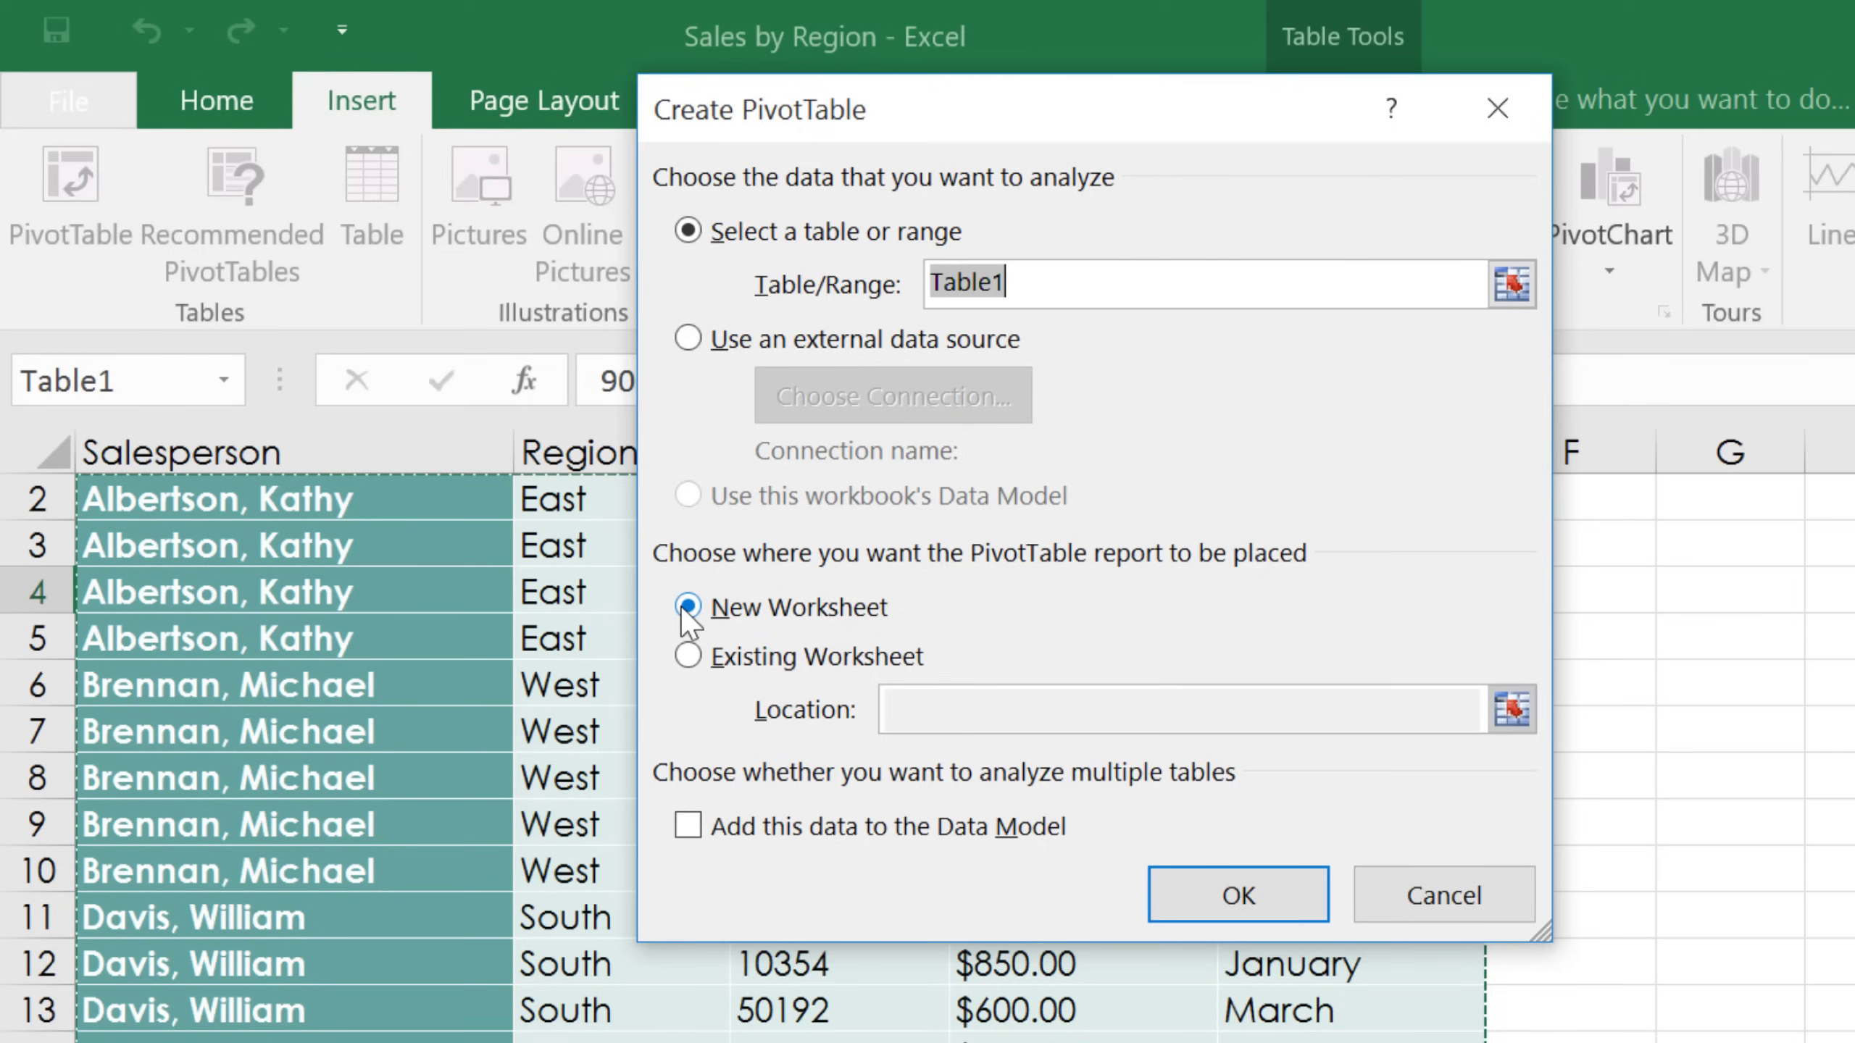
{"action": "left_click", "coordinate": [1203, 902]}
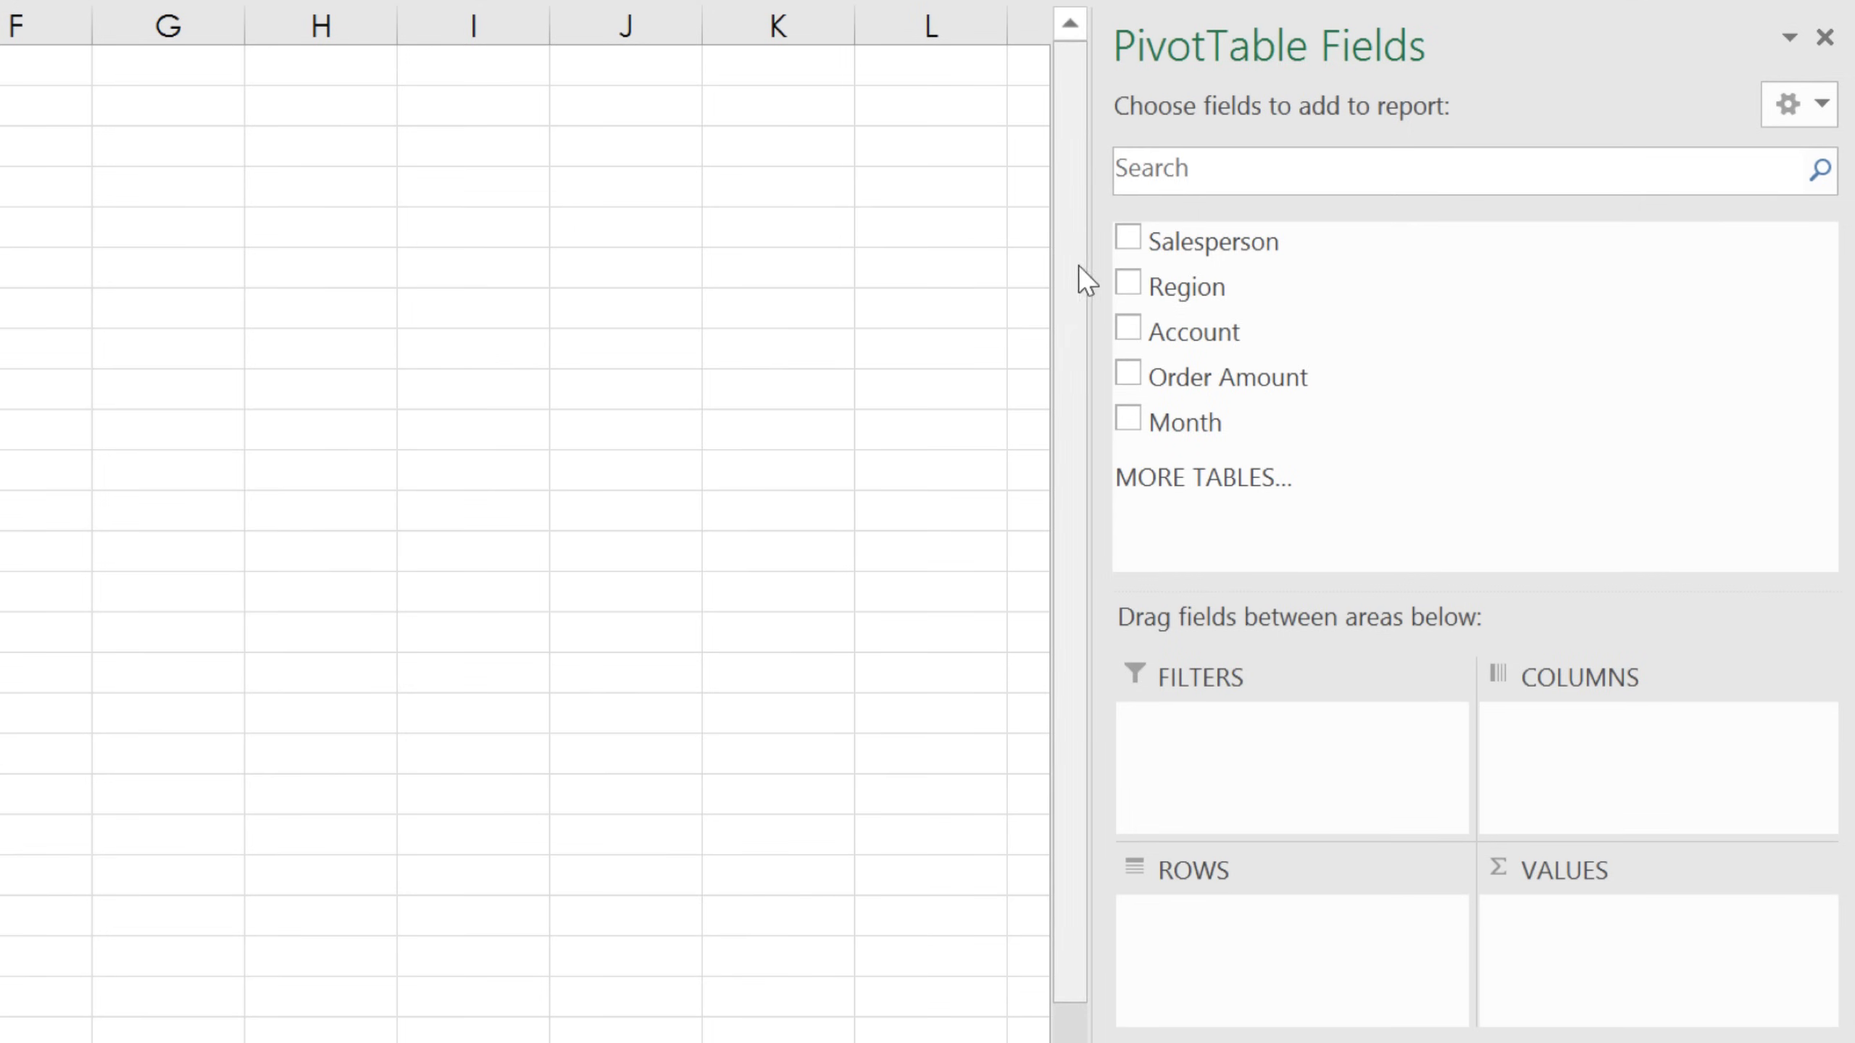
Step: Place the Salesperson field in the PivotTable's ROWS area
{"action": "left_click", "coordinate": [1128, 241]}
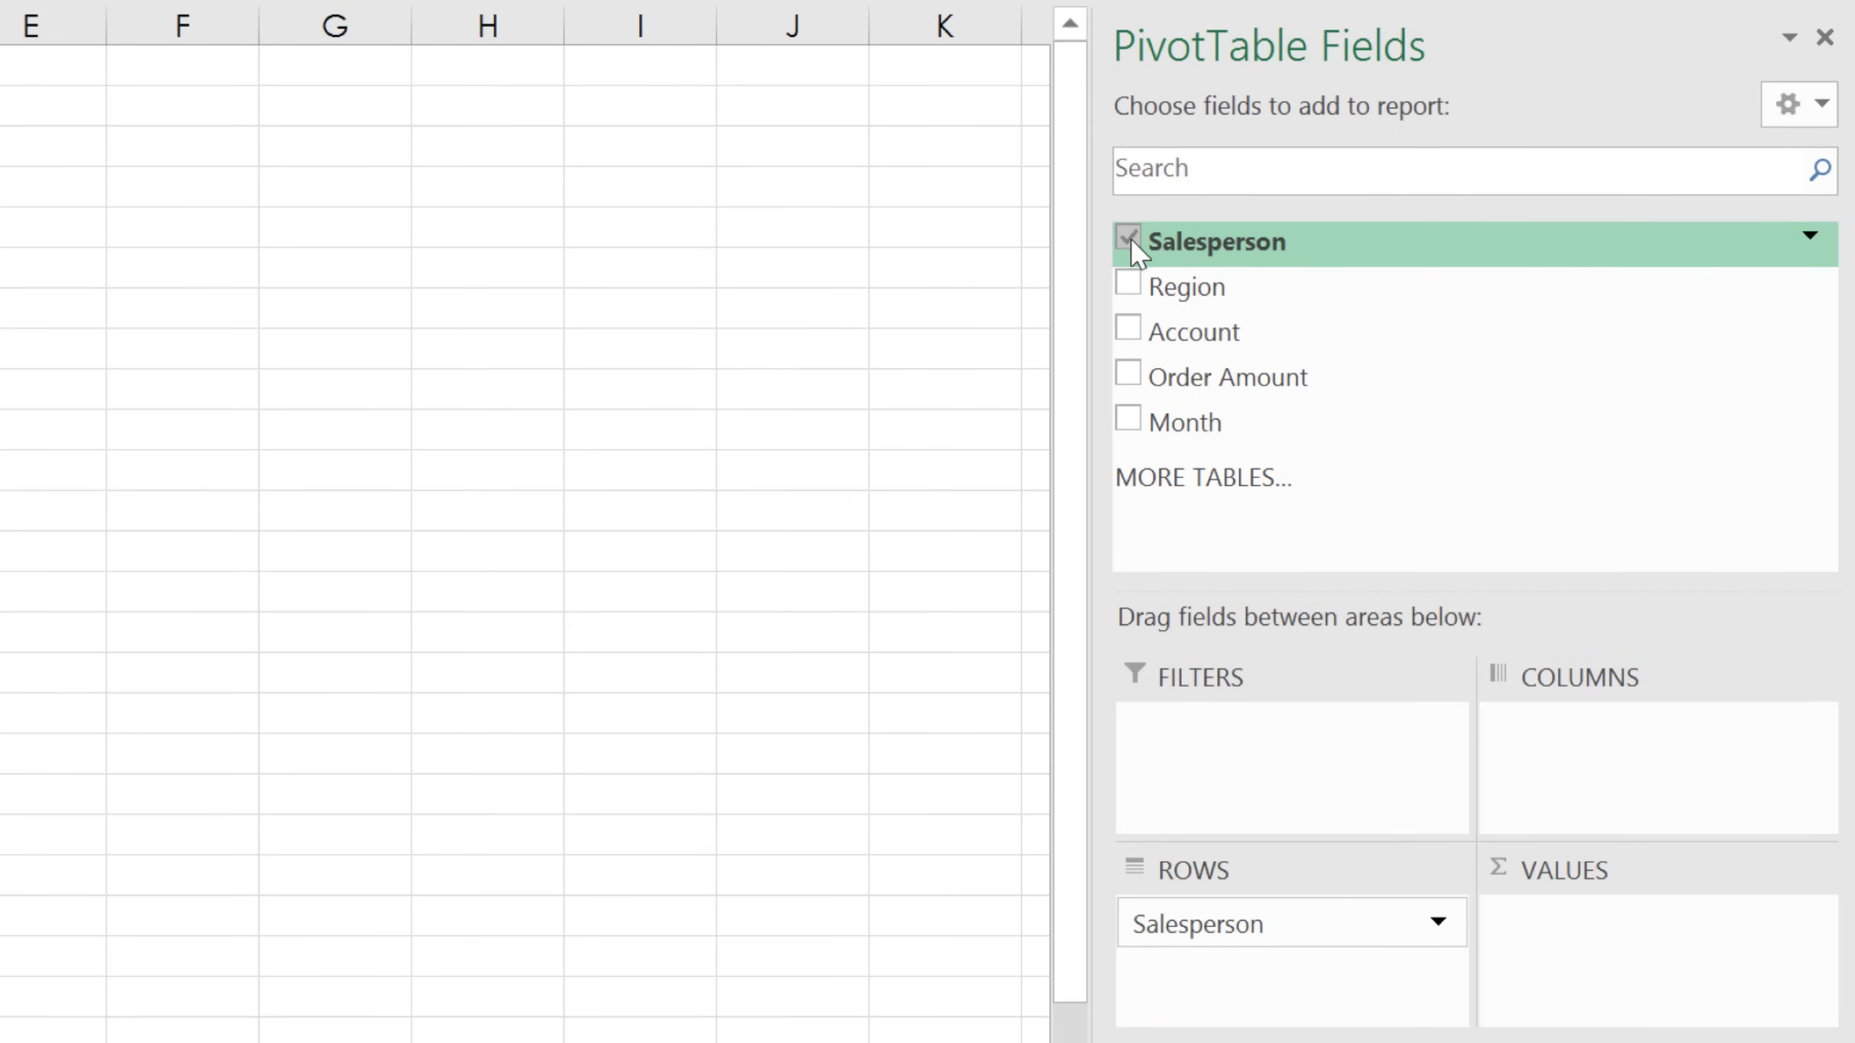
Step: Put Order Amount in VALUES to sum each salesperson's orders, grand total 23565
{"action": "left_click_drag", "start_coordinate": [1191, 371], "coordinate": [1594, 949]}
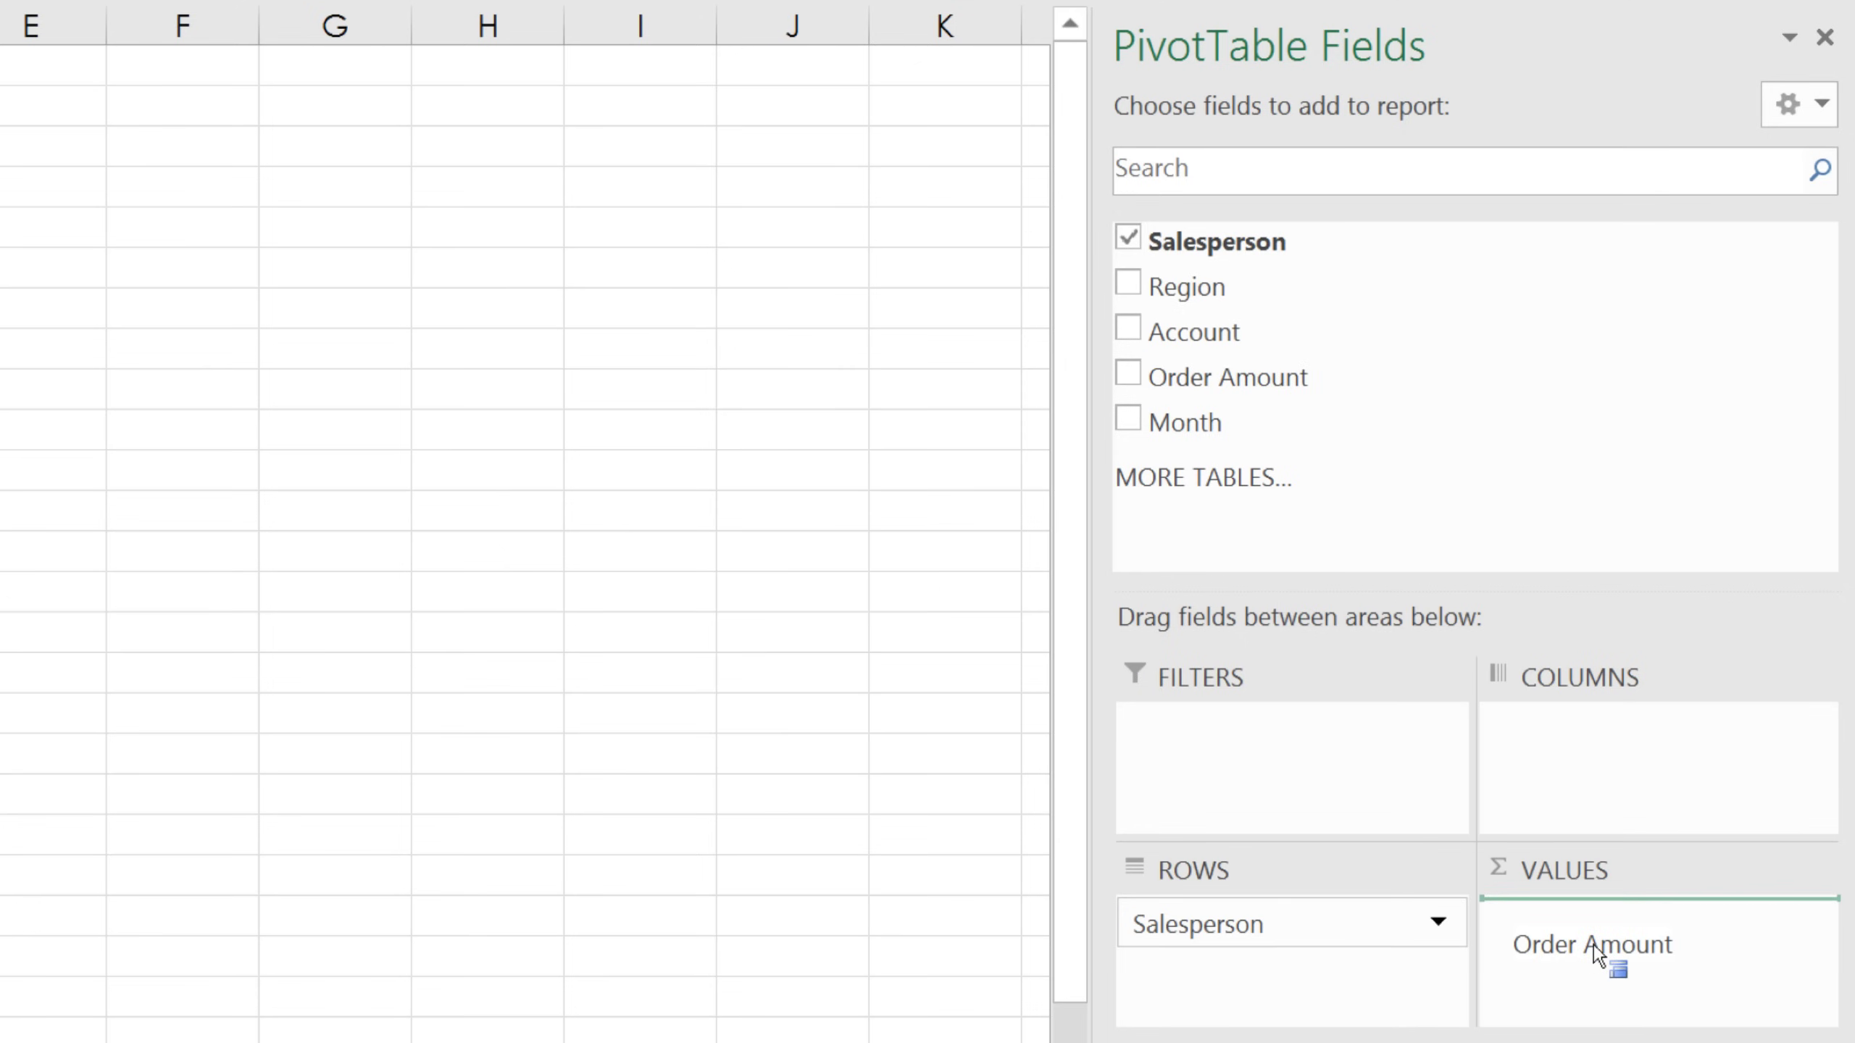
{"action": "left_click_drag", "start_coordinate": [1595, 949], "coordinate": [1601, 960]}
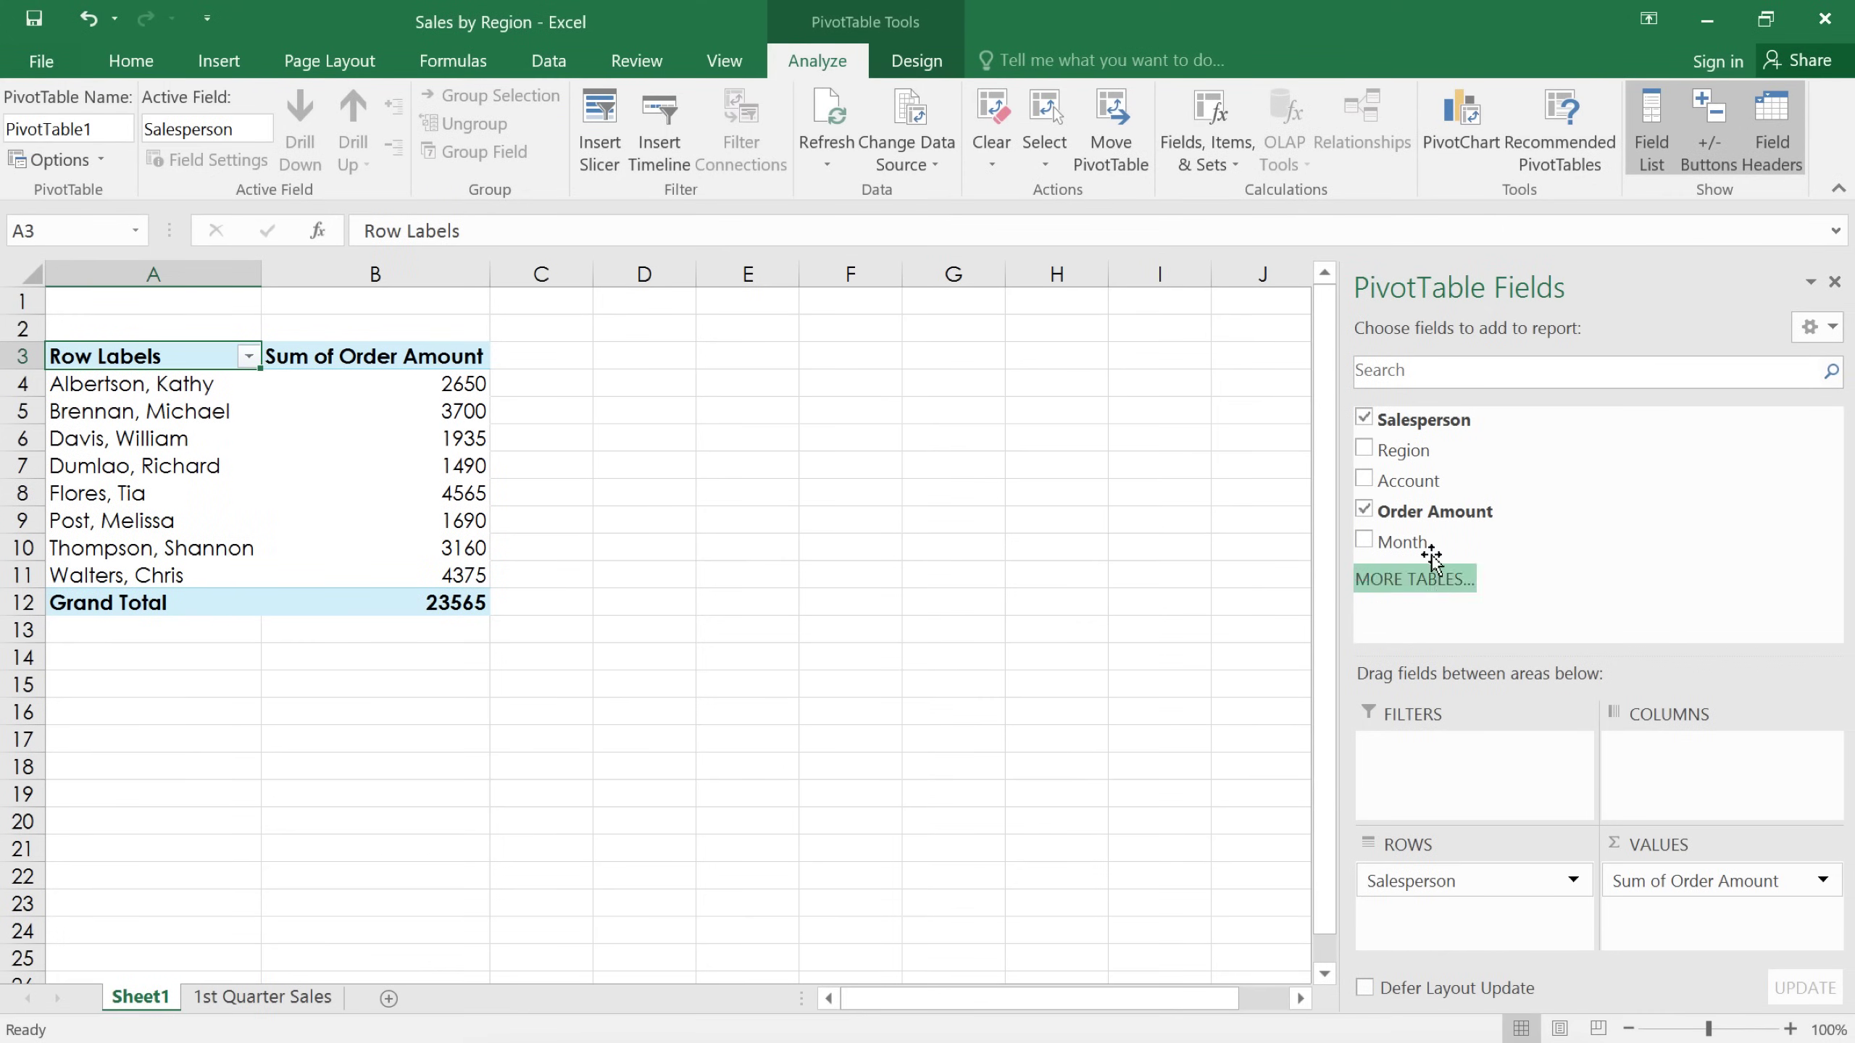
Step: Put Month in COLUMNS, splitting the totals into January, February and March
{"action": "left_click_drag", "start_coordinate": [1428, 543], "coordinate": [1666, 769]}
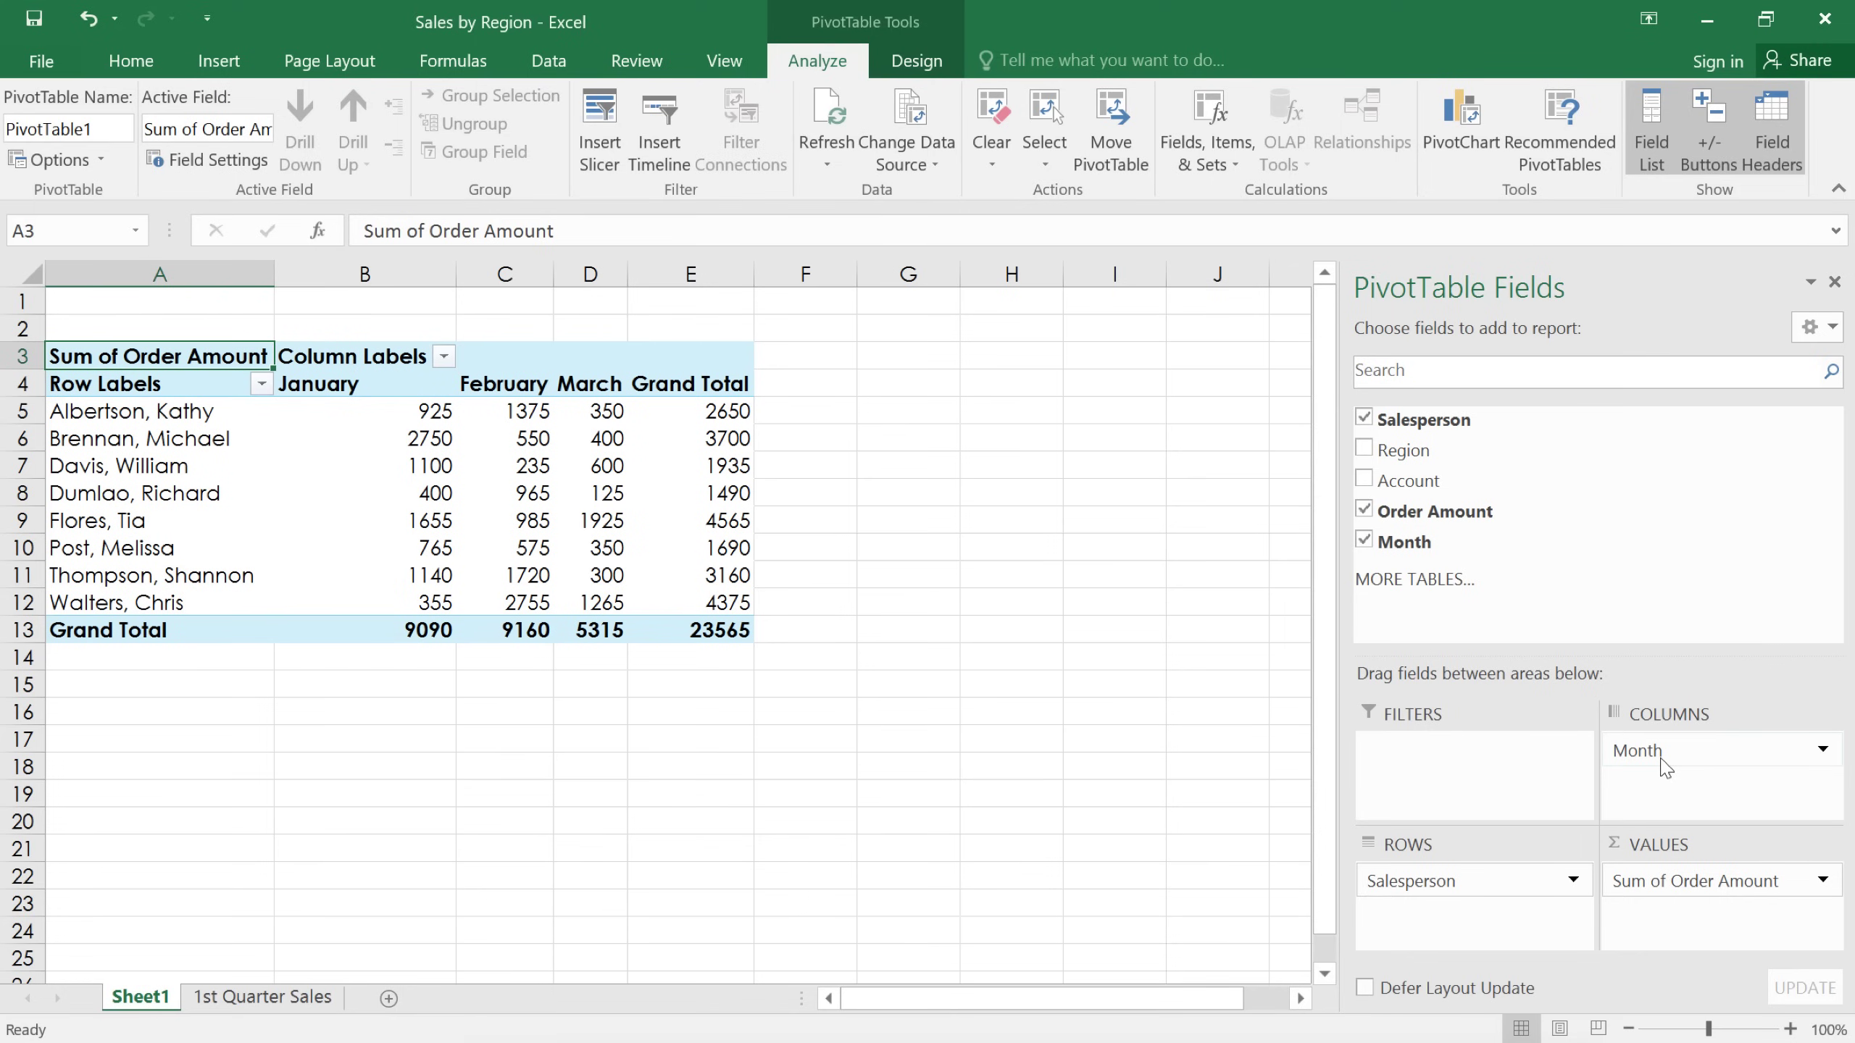
Step: Remove Month and Salesperson, and put Region in ROWS to total East, North, South and West
{"action": "left_click_drag", "start_coordinate": [1663, 765], "coordinate": [1654, 641]}
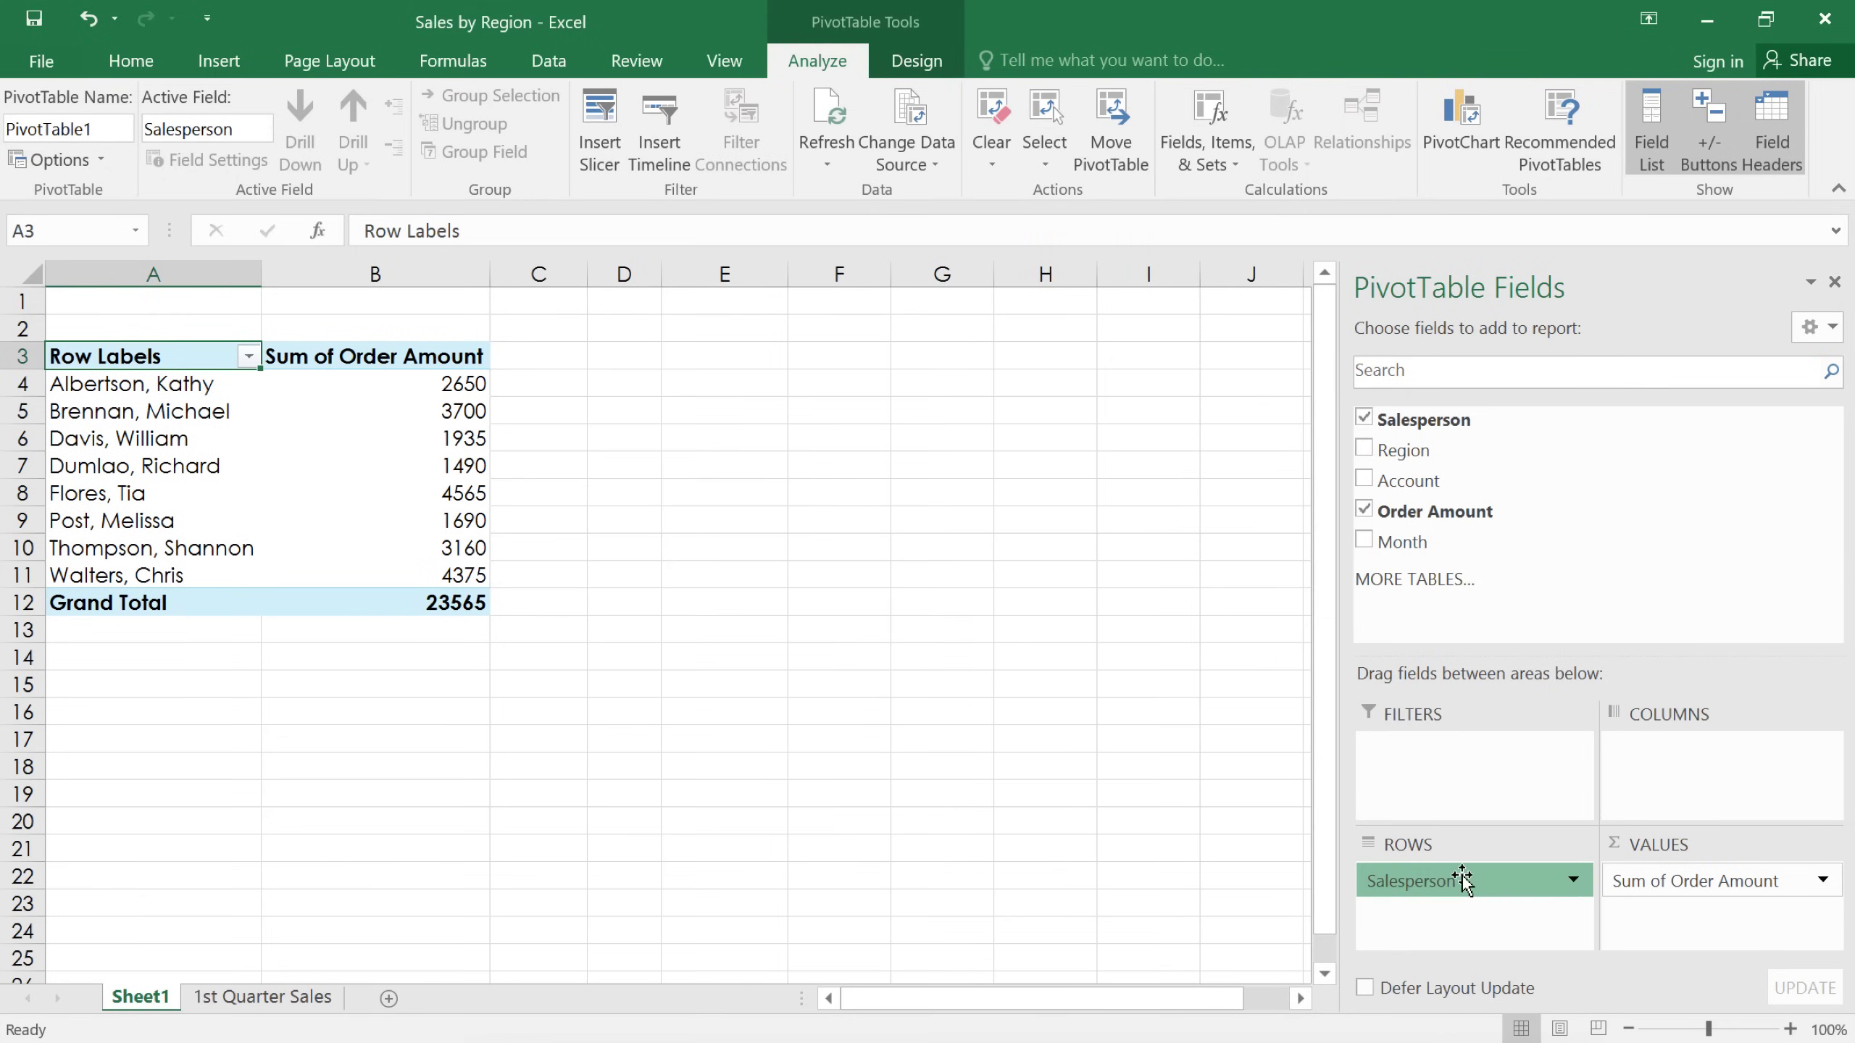
{"action": "left_click_drag", "start_coordinate": [1458, 880], "coordinate": [1568, 594]}
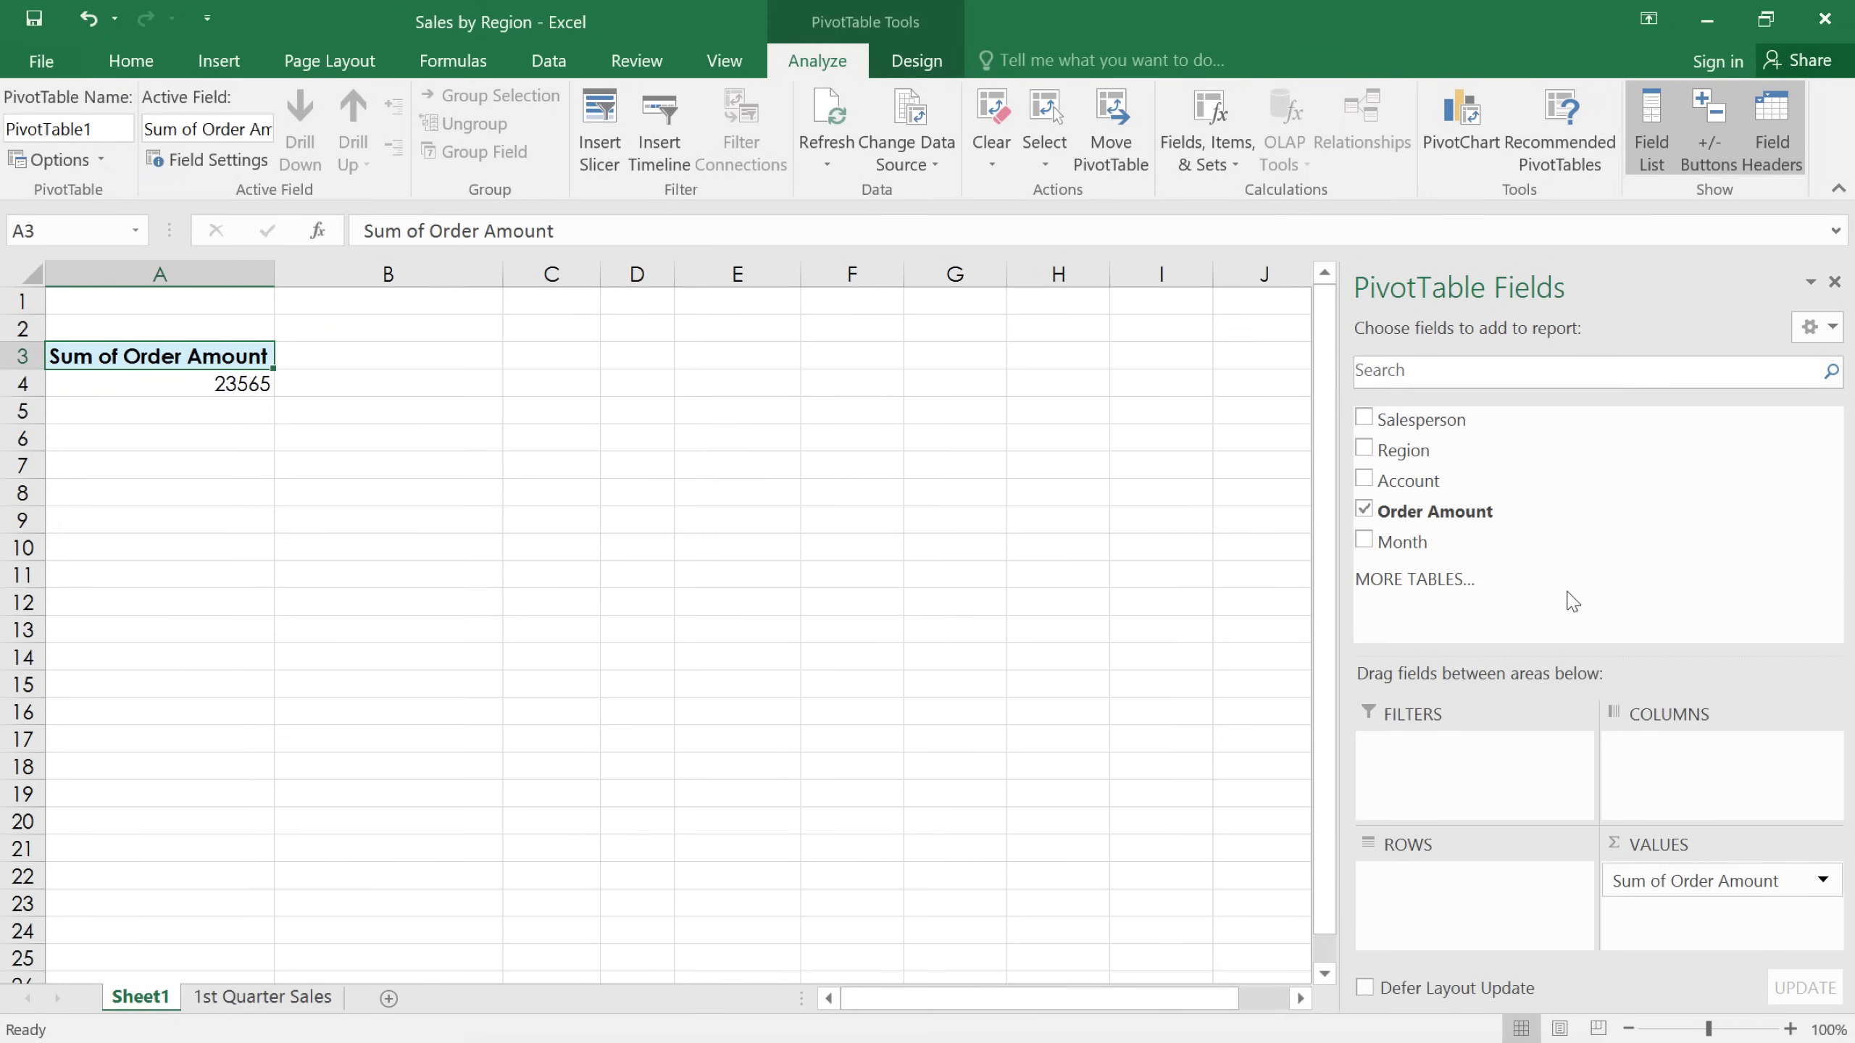
{"action": "left_click_drag", "start_coordinate": [1408, 452], "coordinate": [1447, 900]}
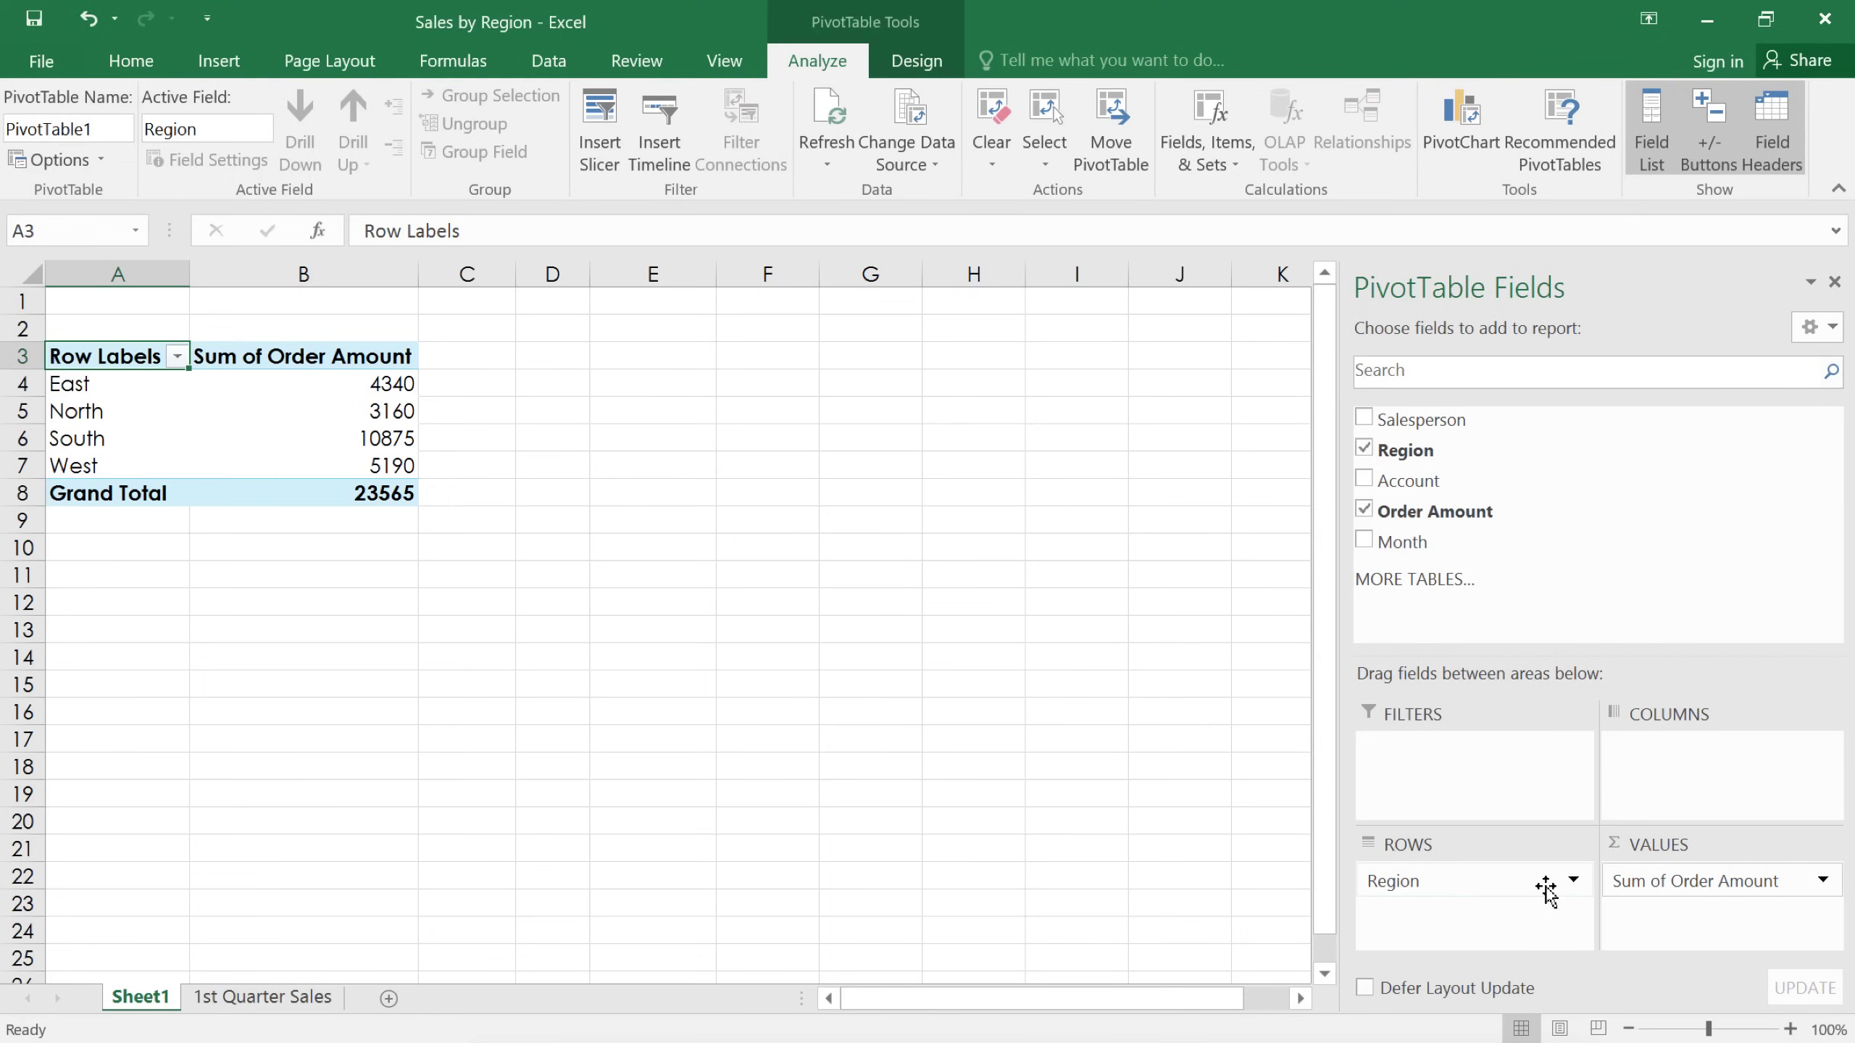
{"action": "left_click", "coordinate": [1681, 889]}
{"action": "mouse_move", "coordinate": [1682, 889]}
{"action": "left_mouse_down"}
{"action": "mouse_move", "coordinate": [1688, 788]}
{"action": "mouse_move", "coordinate": [1527, 908]}
{"action": "left_mouse_up"}
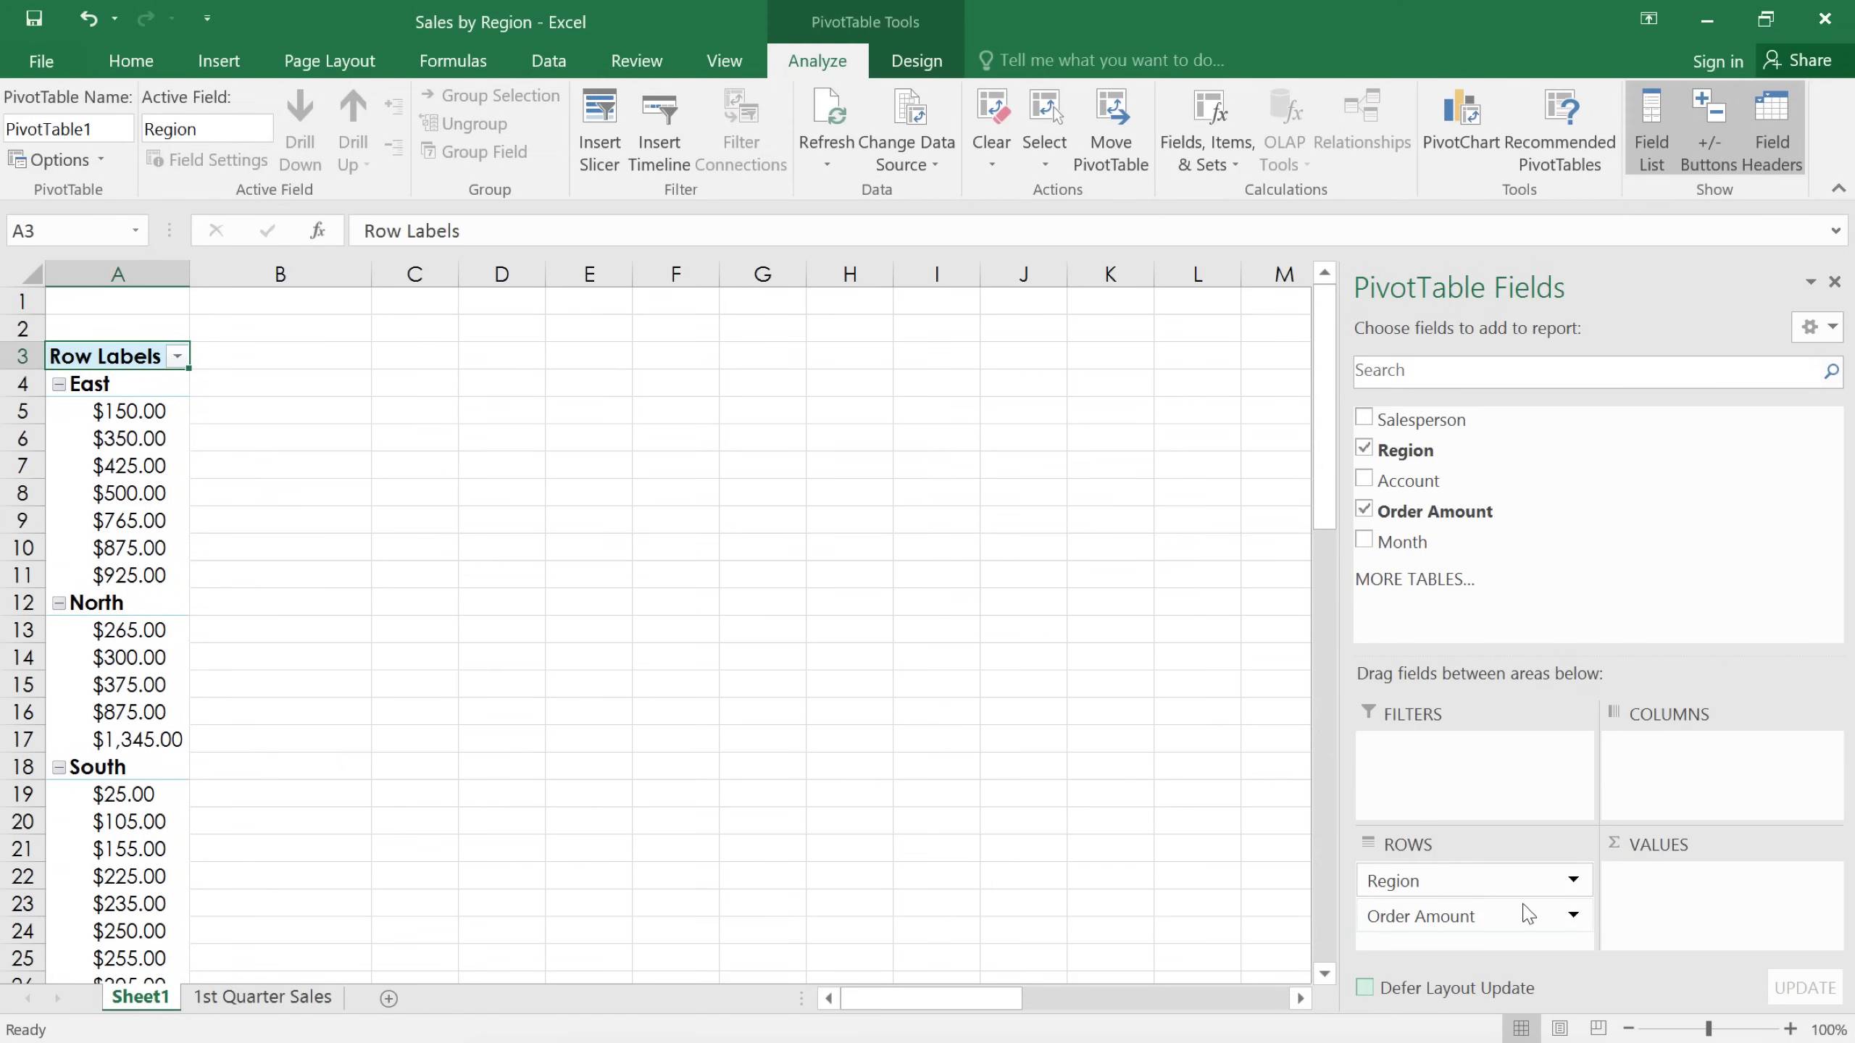
{"action": "left_click_drag", "start_coordinate": [1525, 913], "coordinate": [1664, 908]}
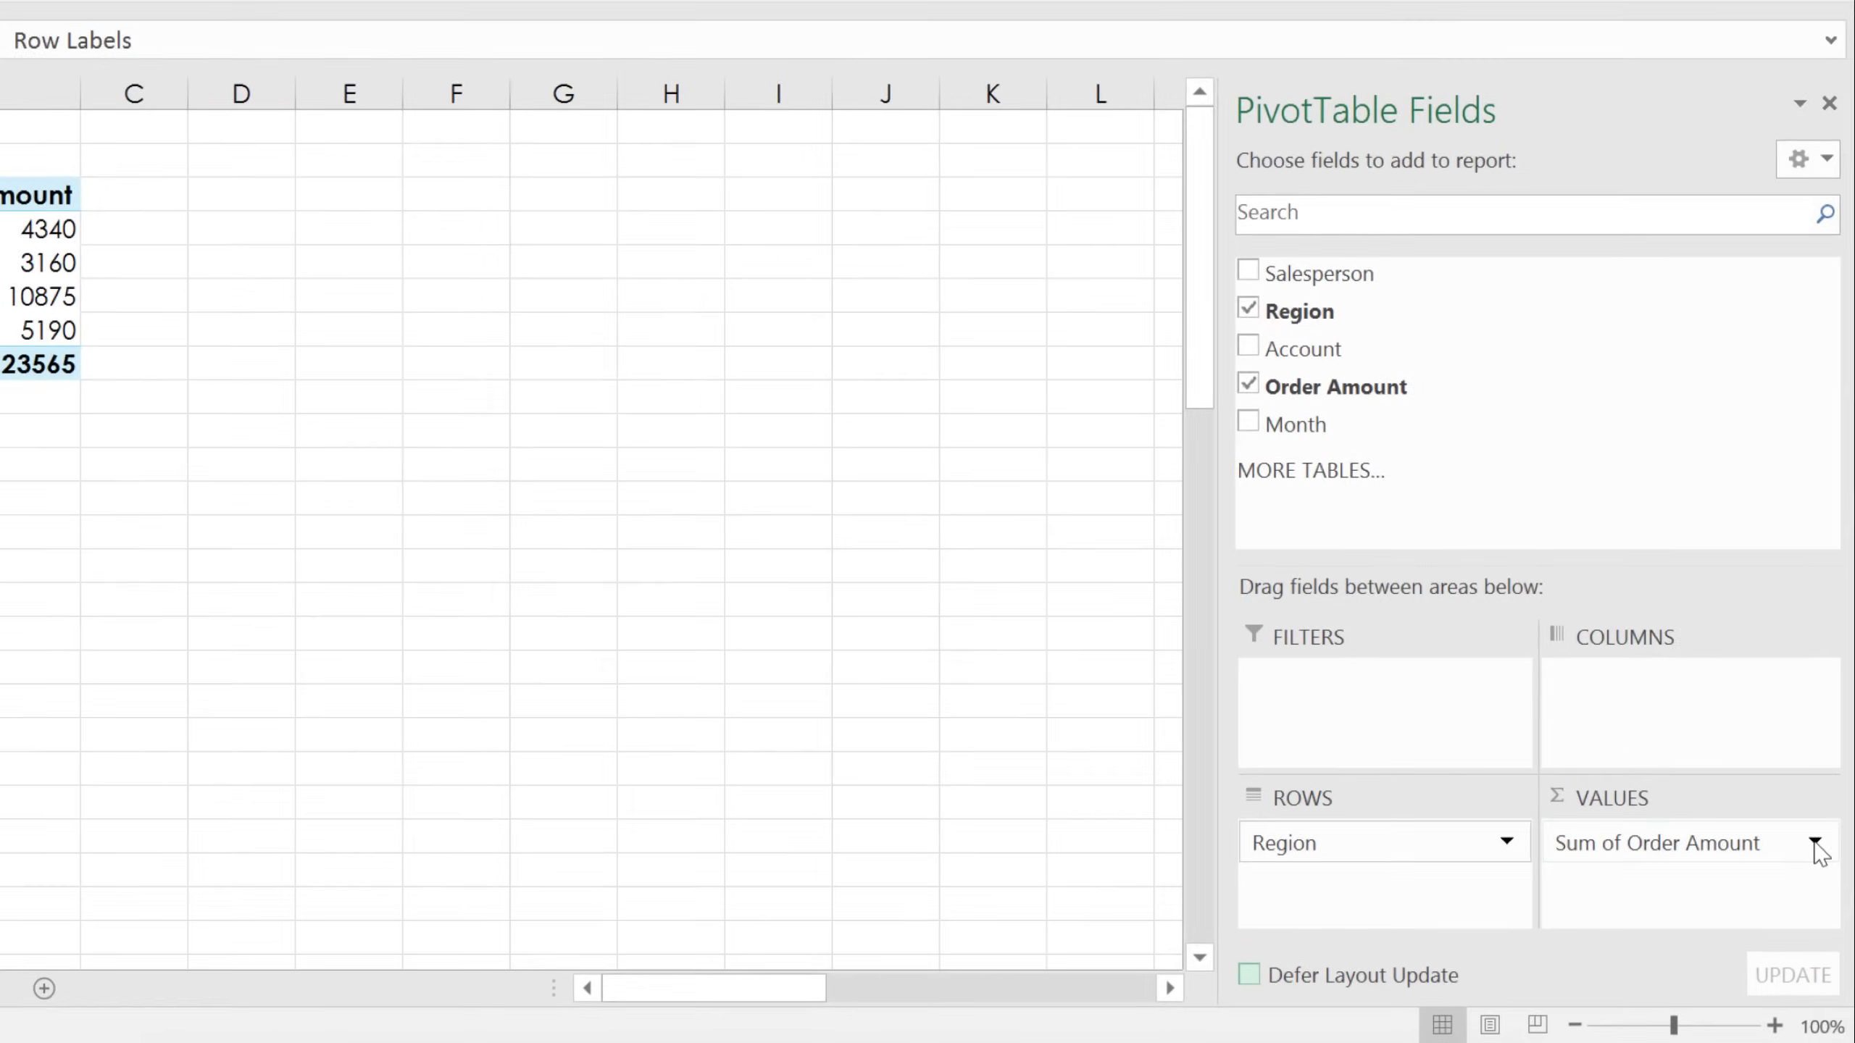
Step: Change the Order Amount summary from Sum to Average, giving an overall 604.23
{"action": "left_click", "coordinate": [1815, 843]}
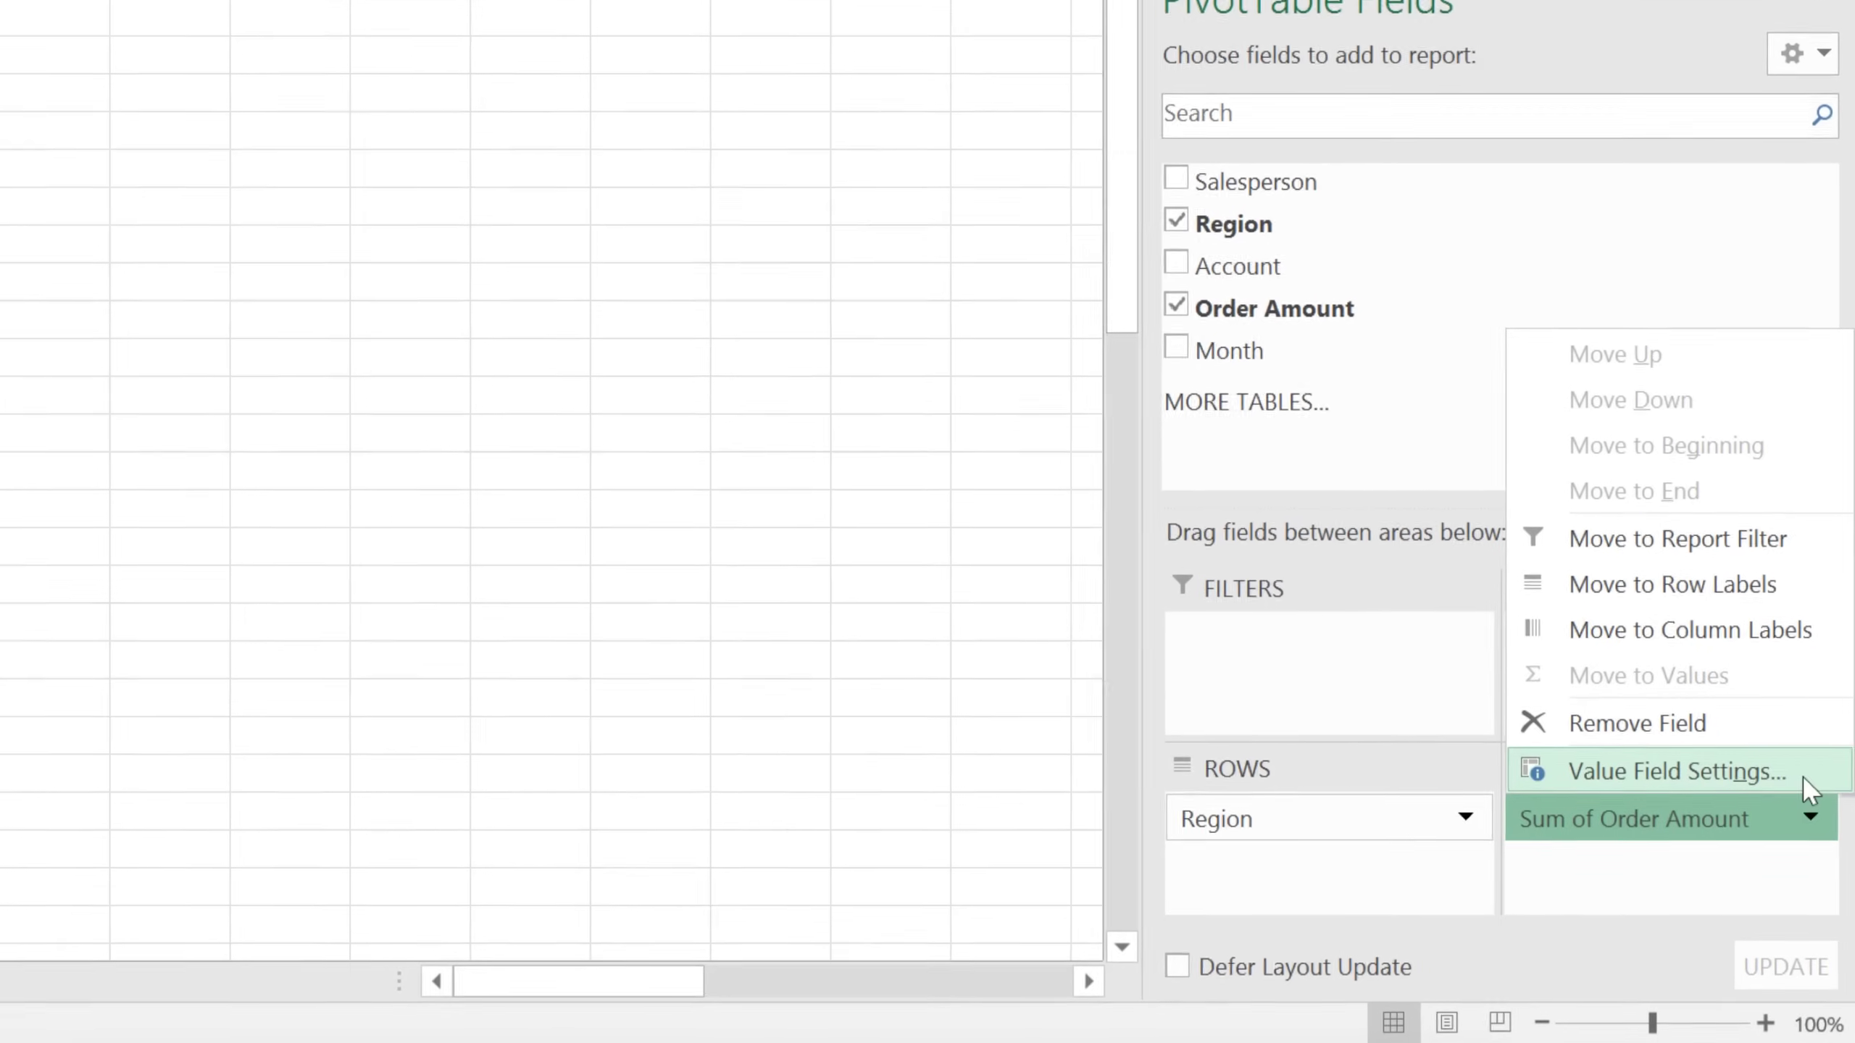
{"action": "left_click", "coordinate": [1803, 772]}
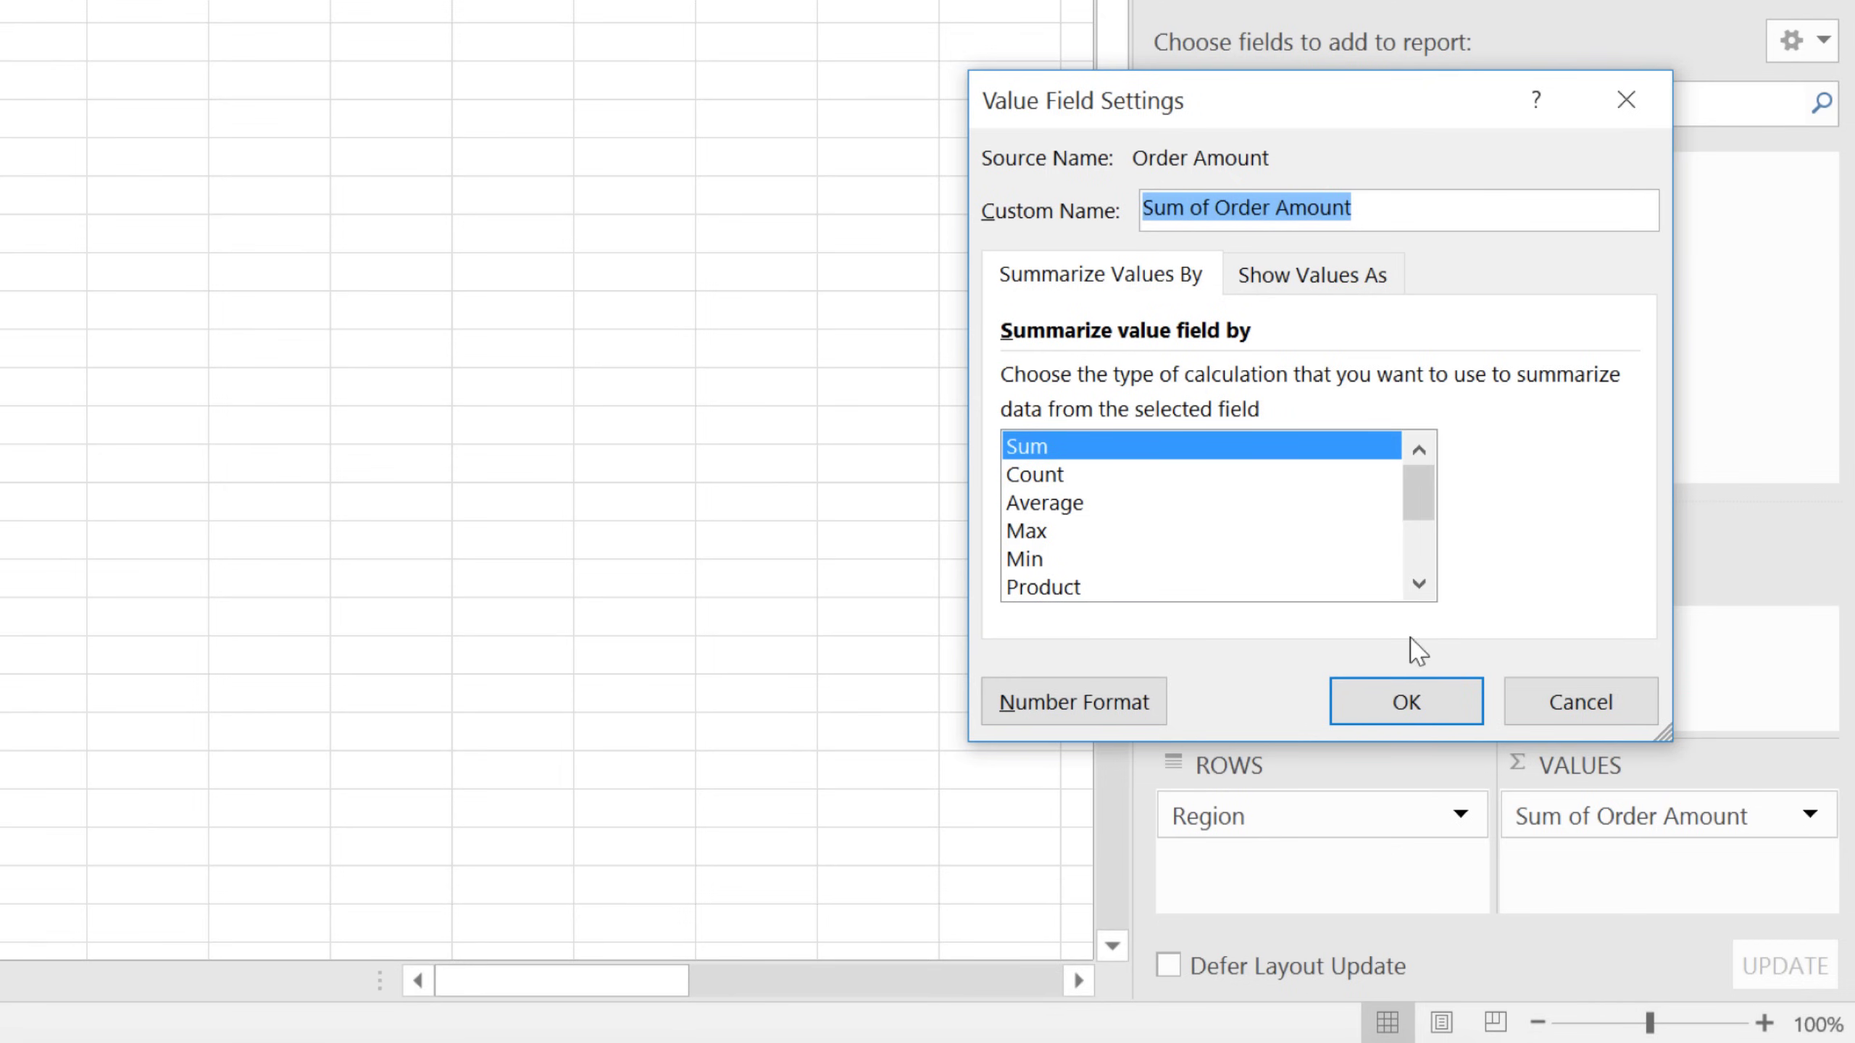
{"action": "left_click", "coordinate": [1132, 479]}
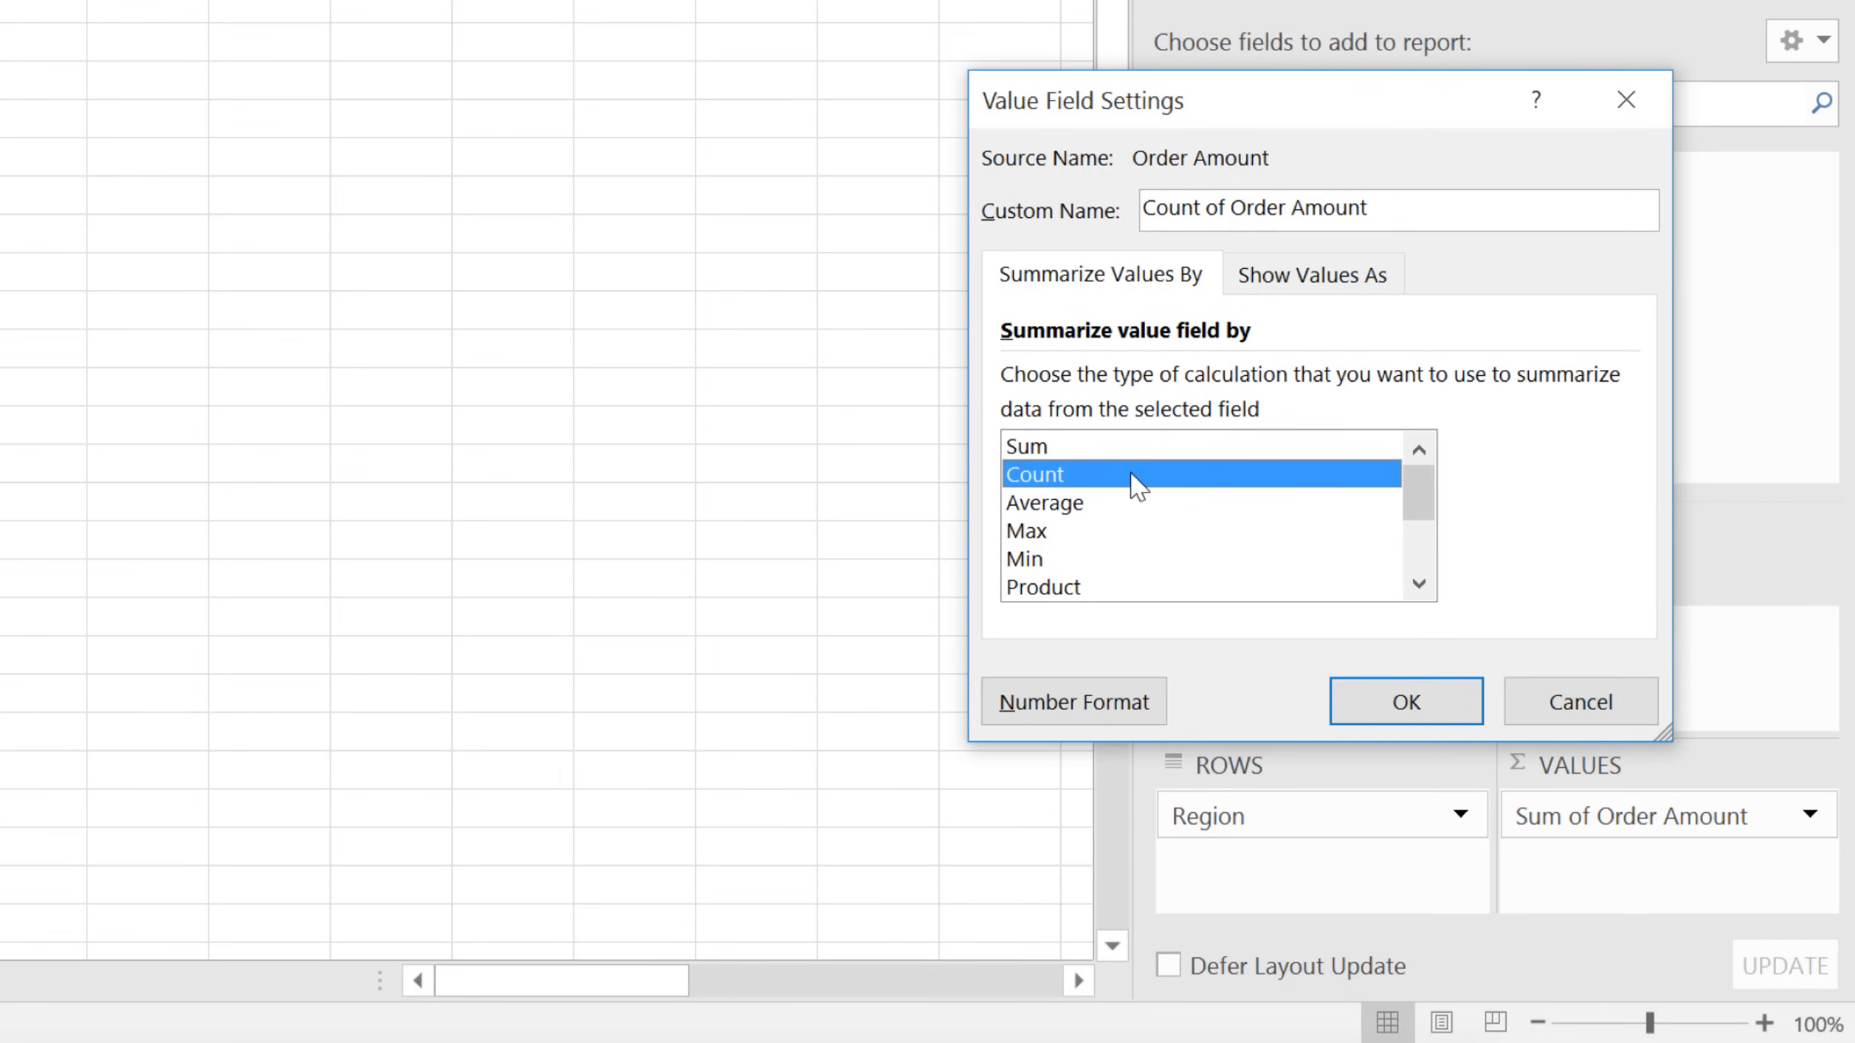
{"action": "left_click", "coordinate": [1138, 510]}
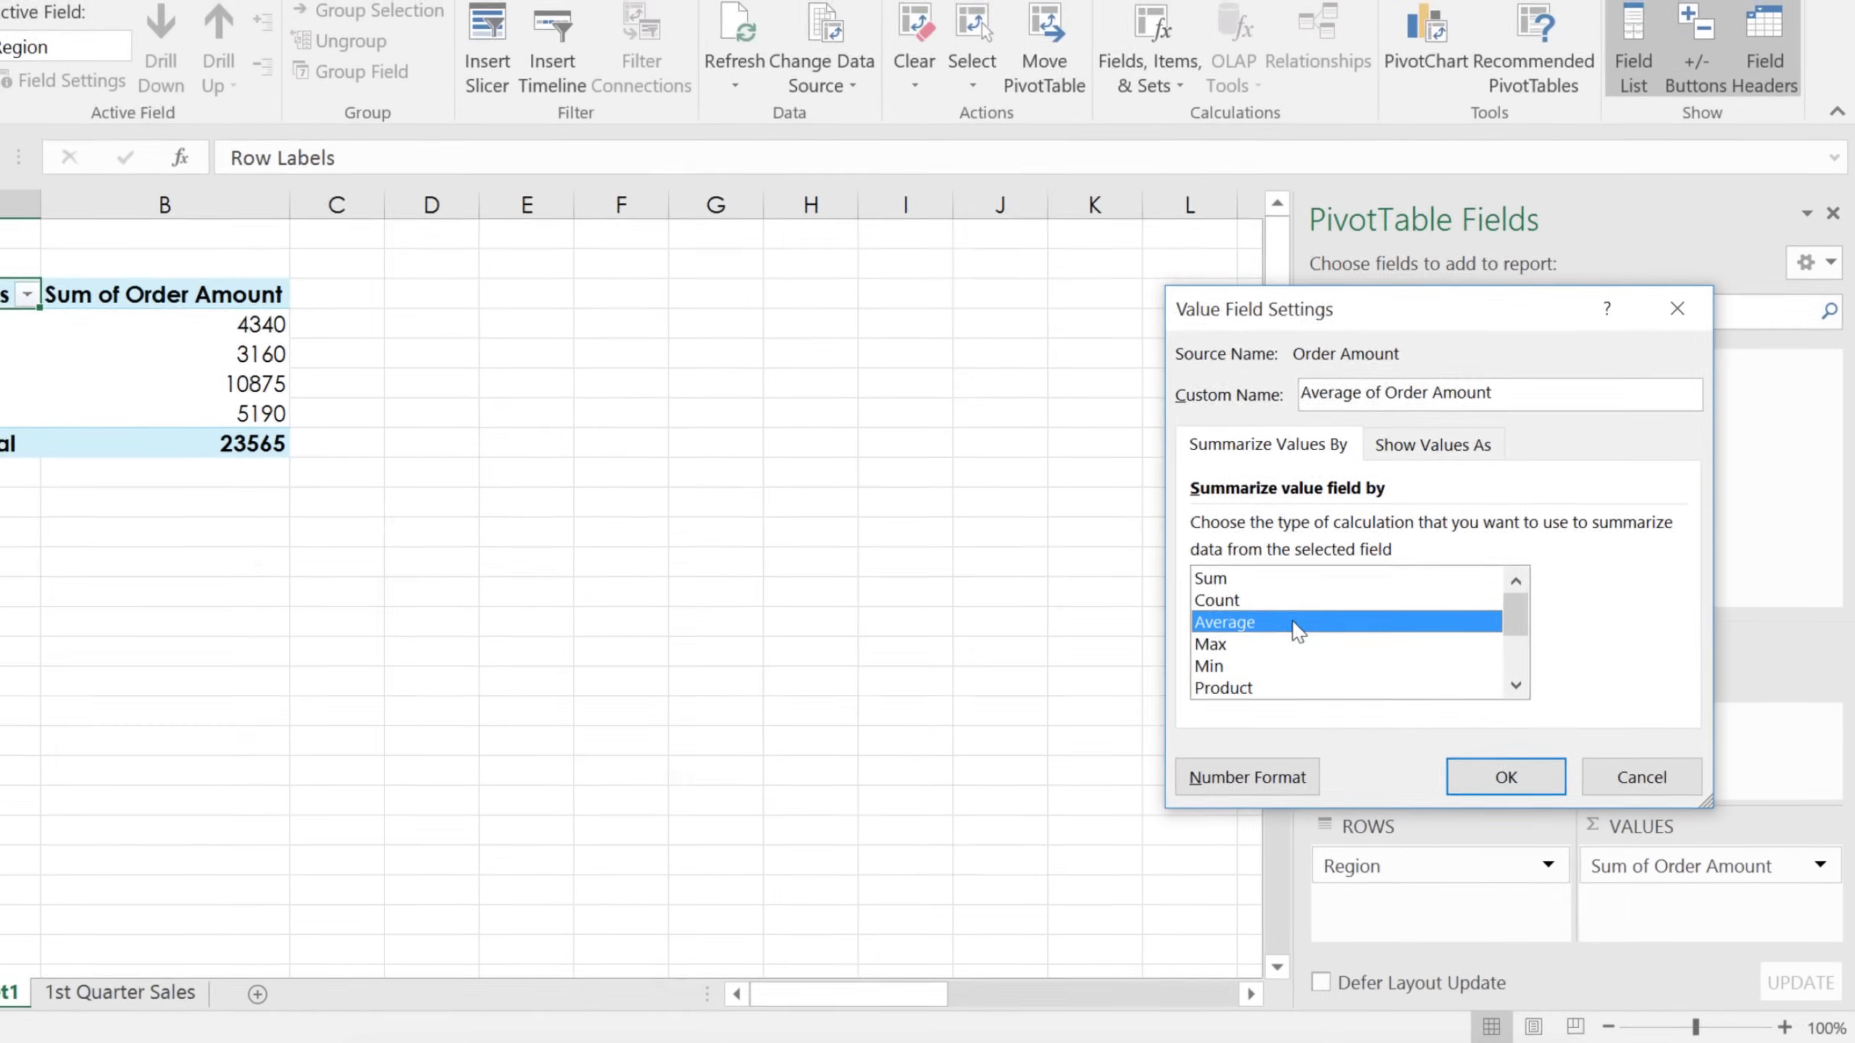
{"action": "left_click", "coordinate": [1515, 785]}
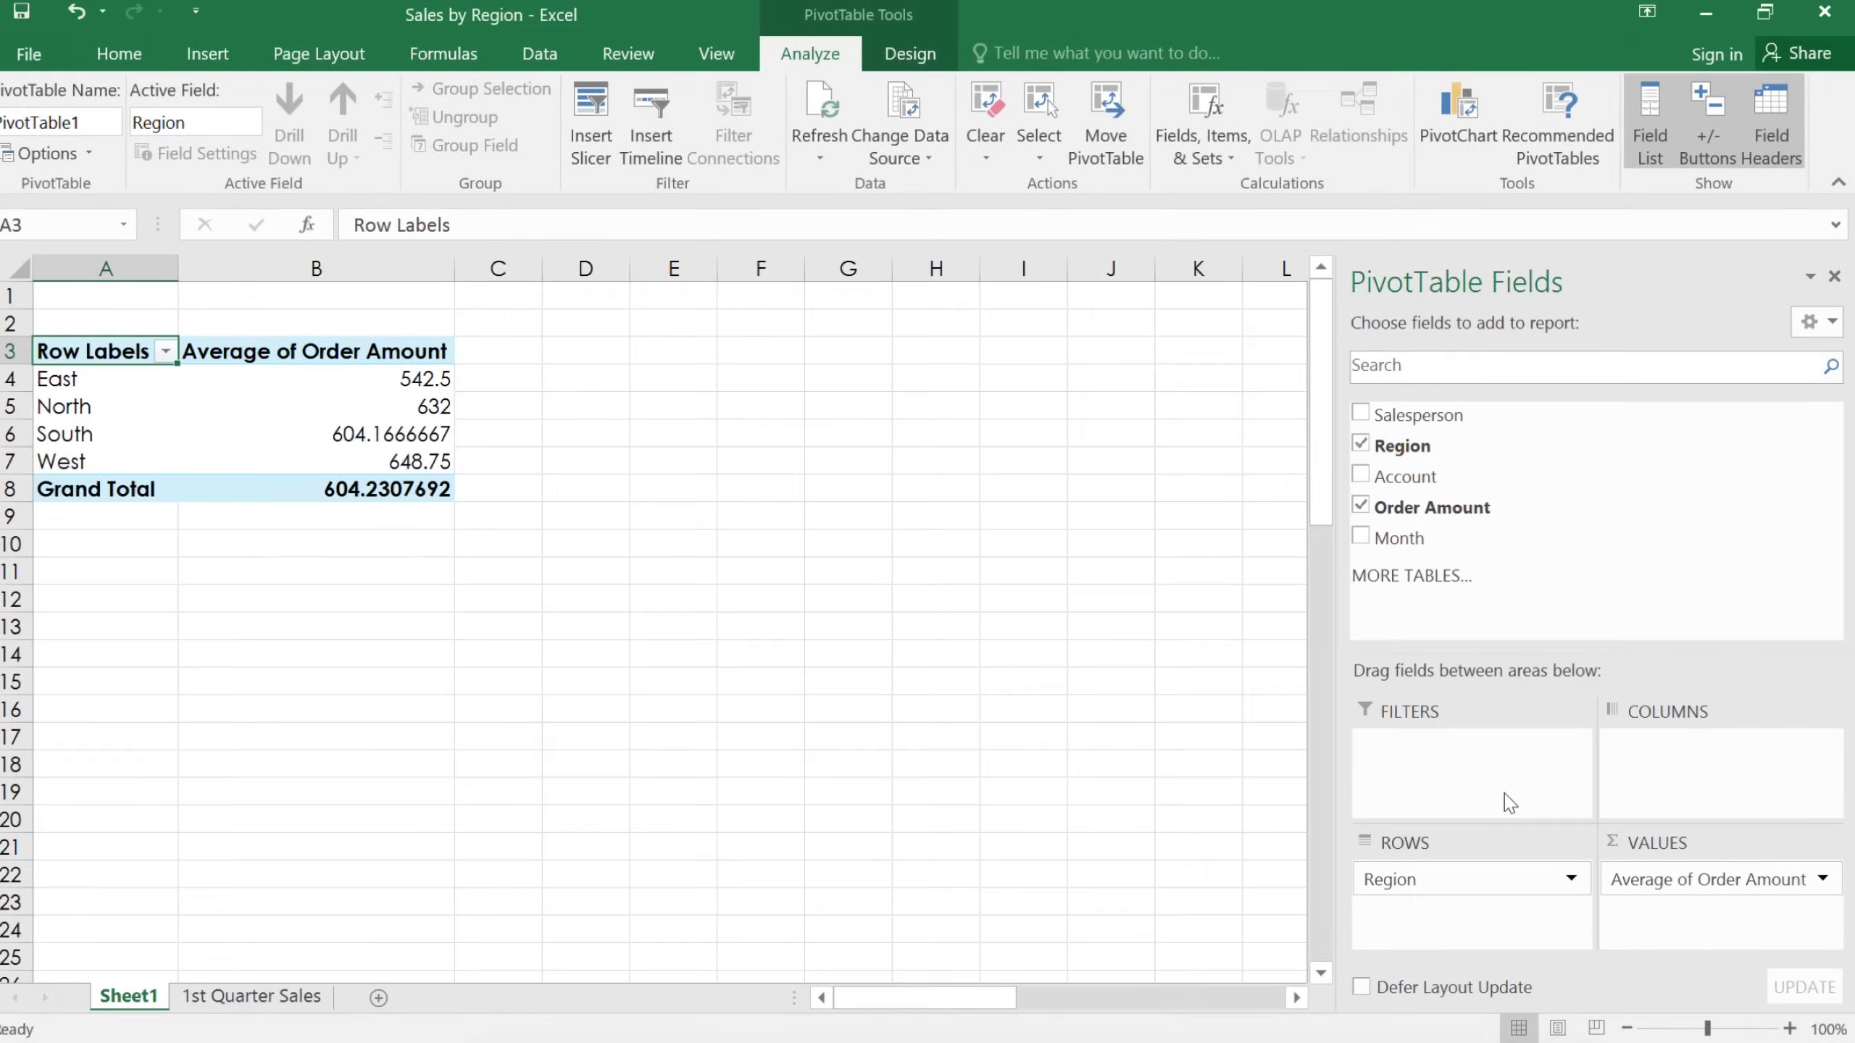